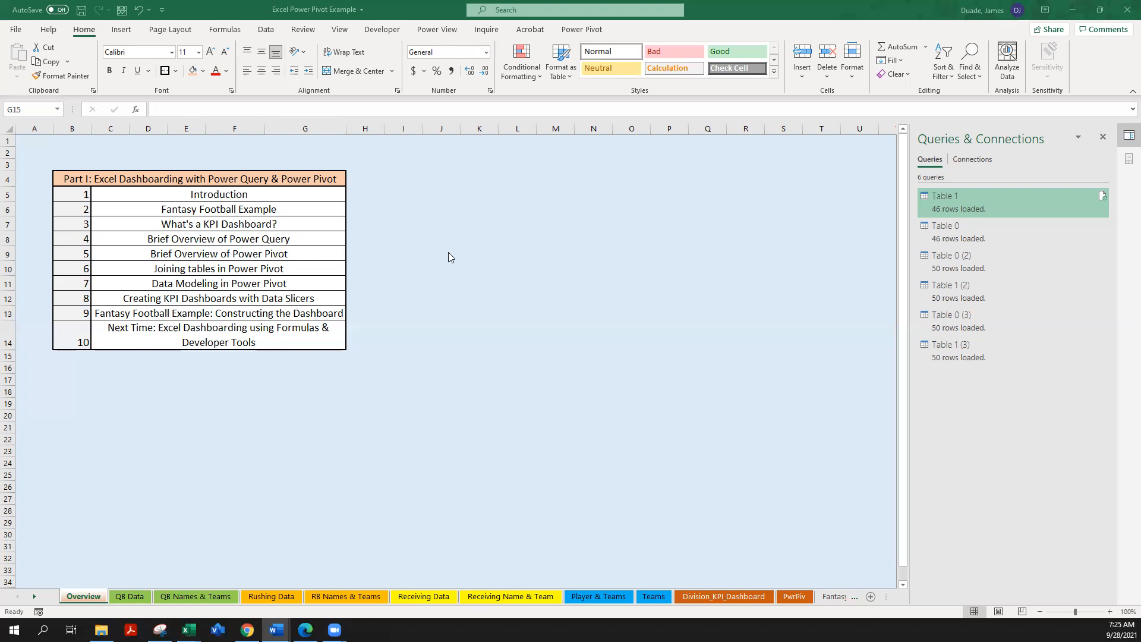
Step: Display the Division_KPI_Dashboard sheet, and view the 2021 NFL rushing, receiving and passing stats on ESPN in Chrome
click(697, 595)
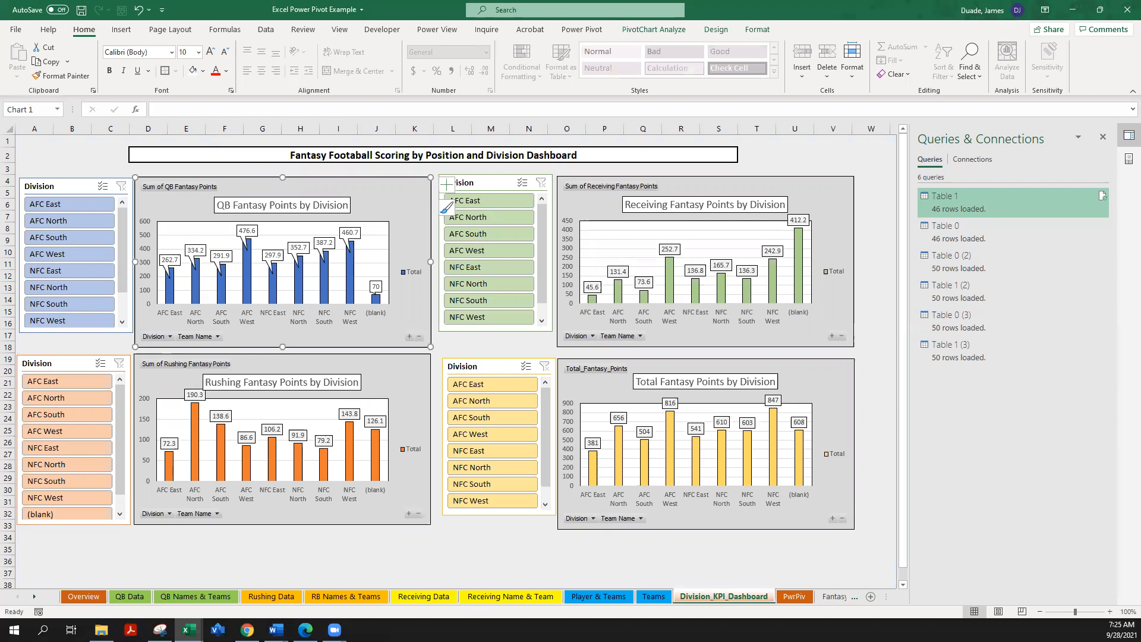
key(alt+Tab)
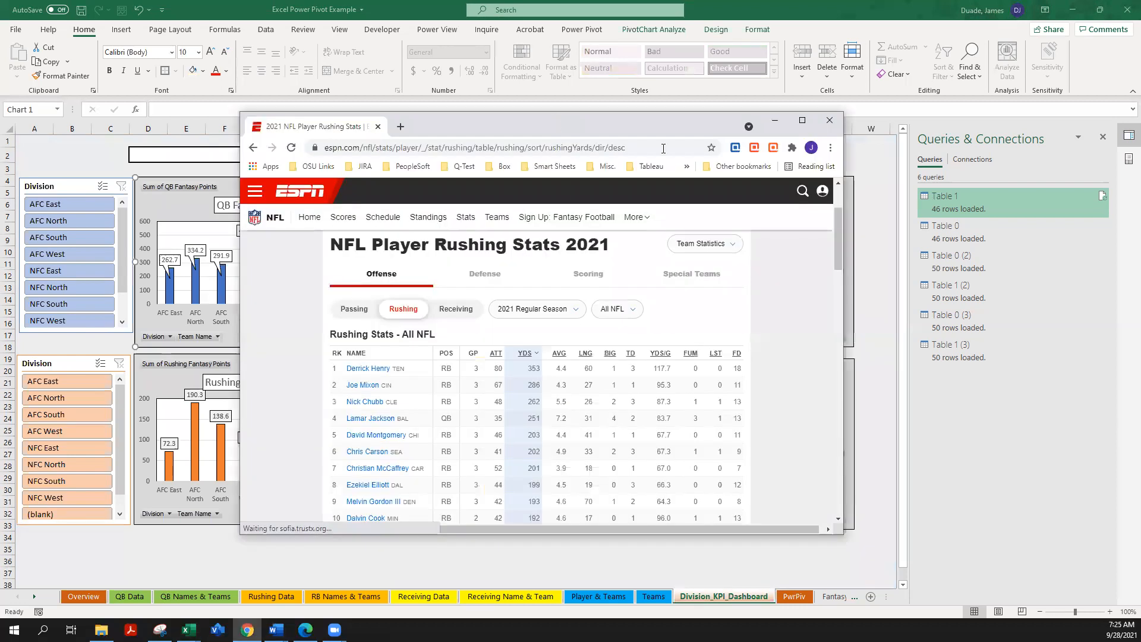
click(803, 122)
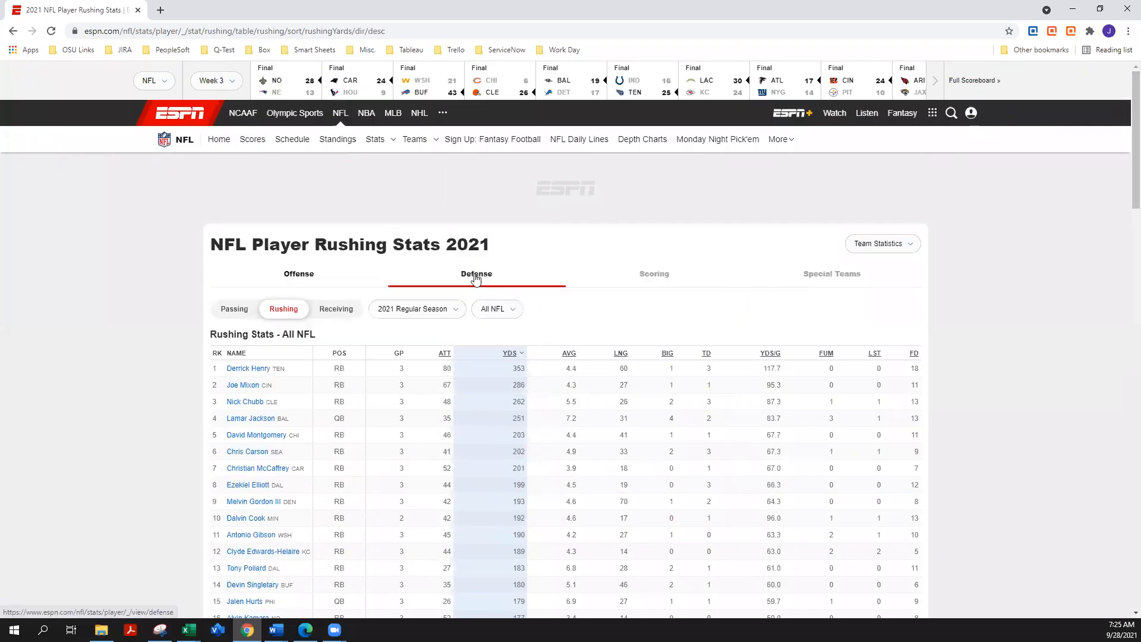
click(336, 309)
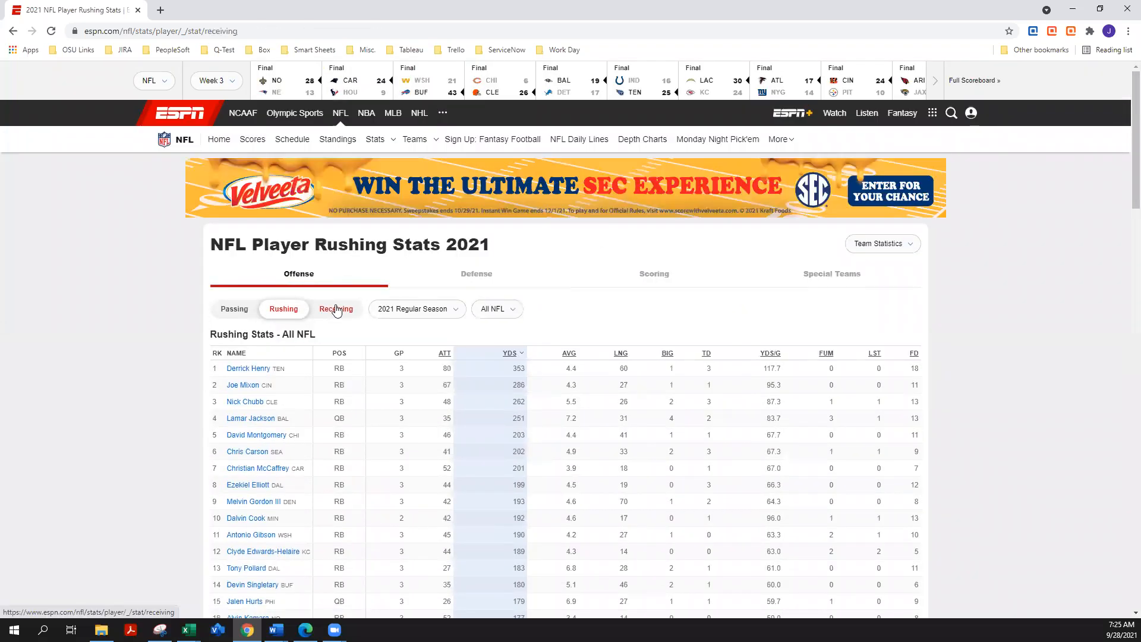
click(234, 312)
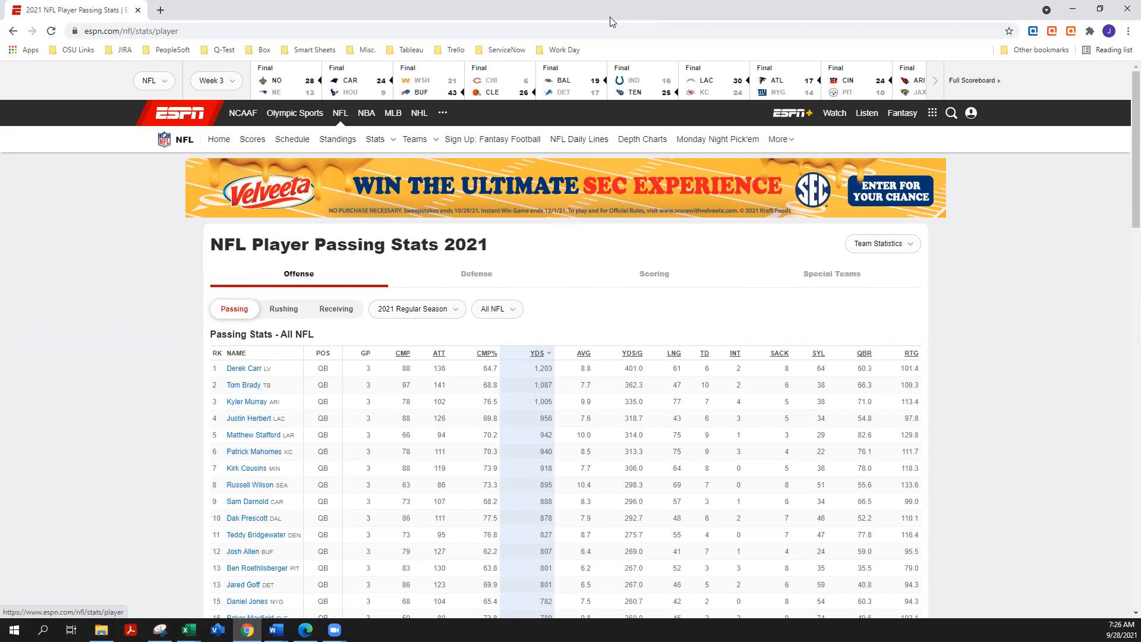
drag(610, 18, 611, 0)
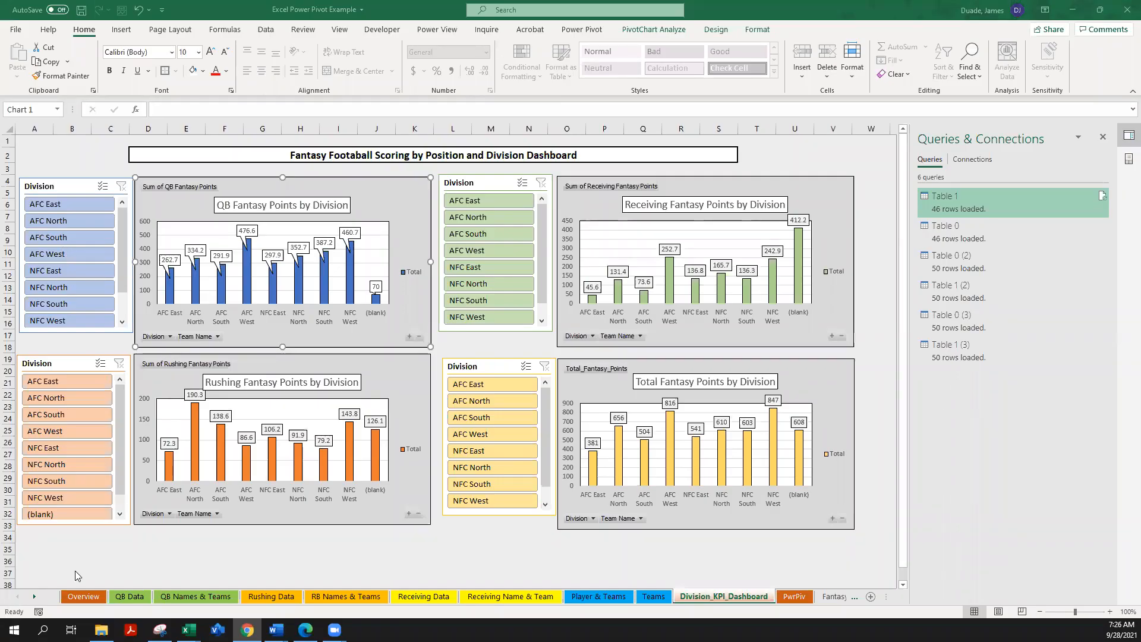
Step: Return to the workbook's QB Data sheet and view the table relationships in the Power Pivot diagram
click(129, 598)
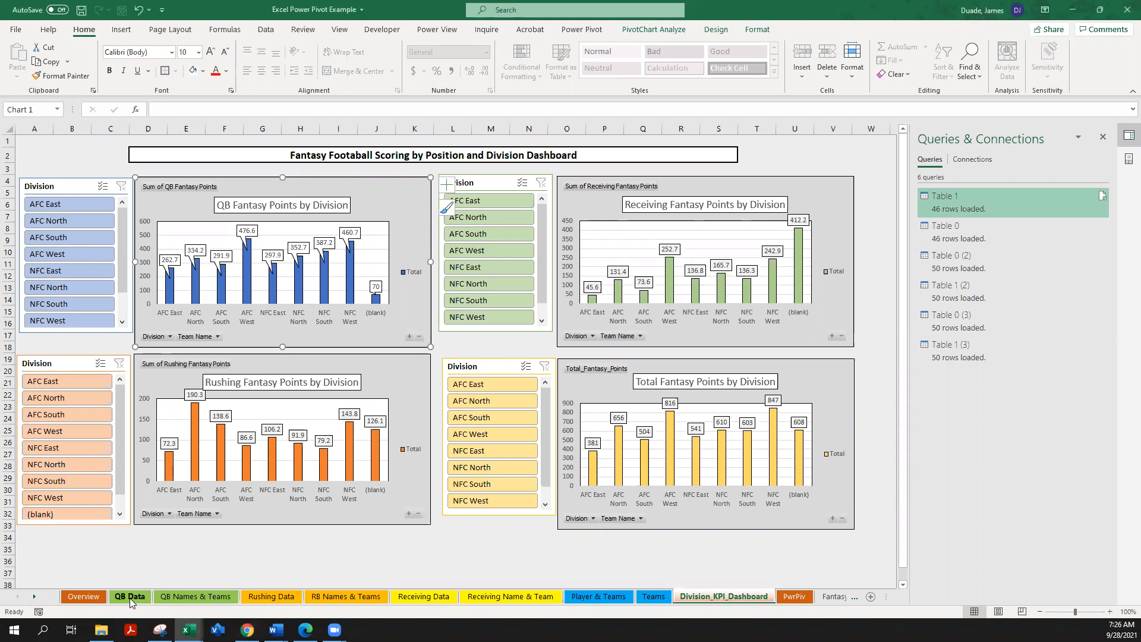
click(129, 597)
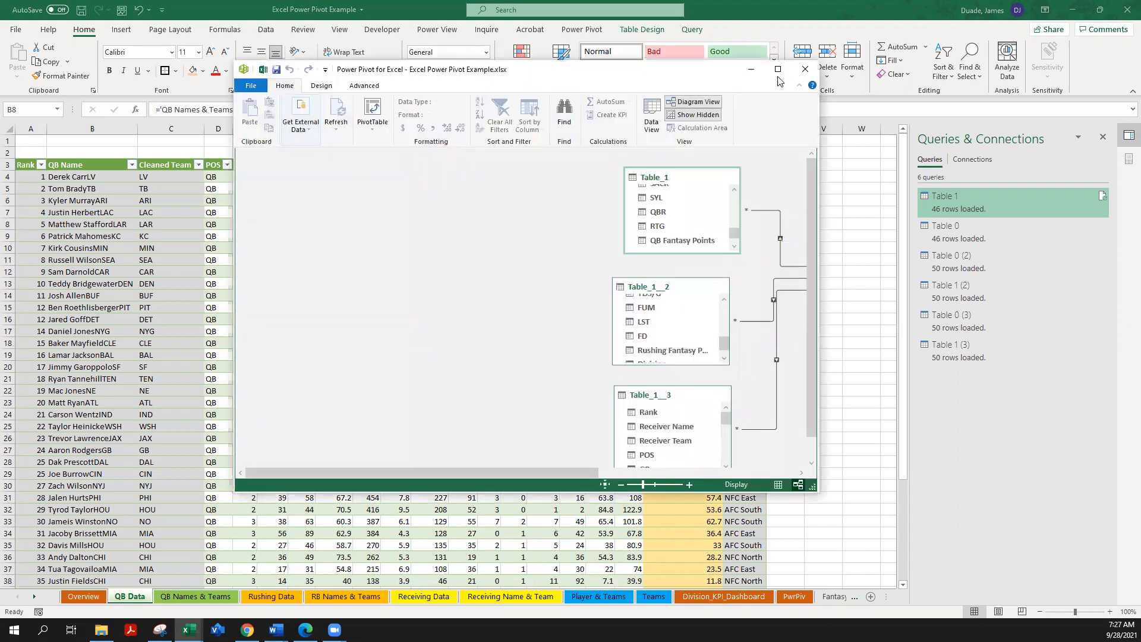
click(782, 76)
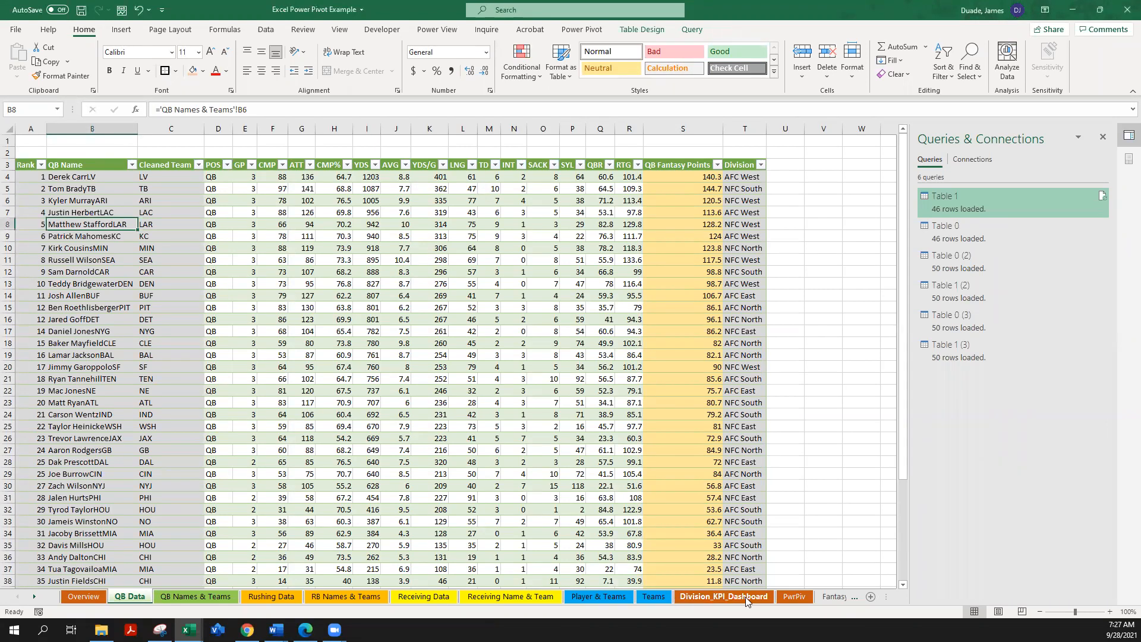
Step: On the Division_KPI_Dashboard sheet, filter the Total Fantasy Points chart to AFC East and expand it to team level
click(714, 598)
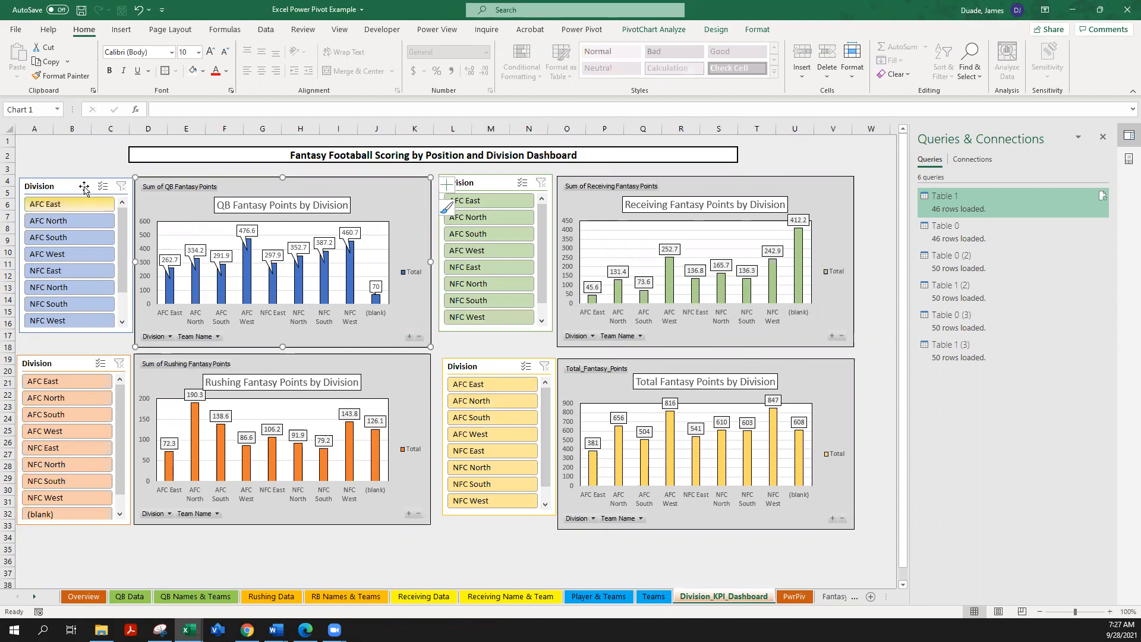
click(483, 386)
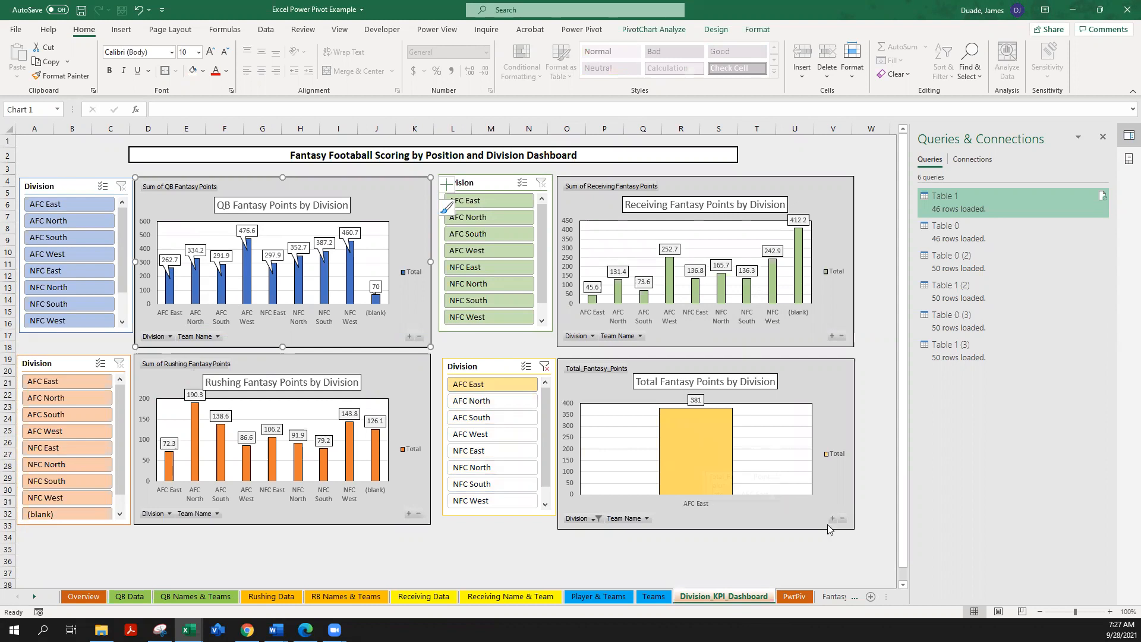
mouse_move(699, 434)
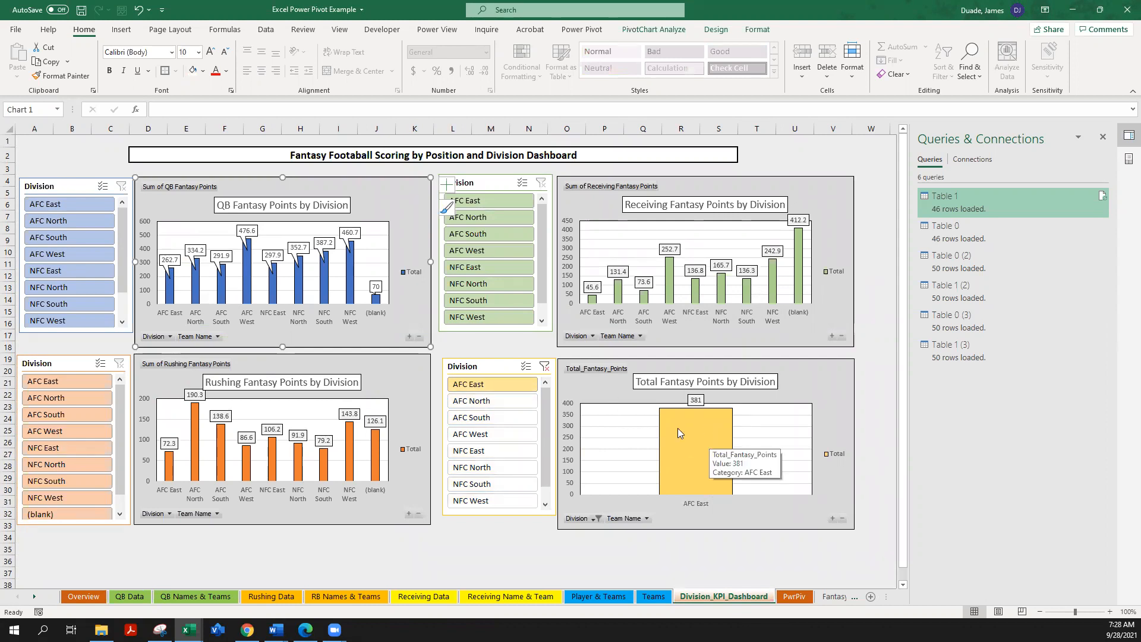
click(833, 520)
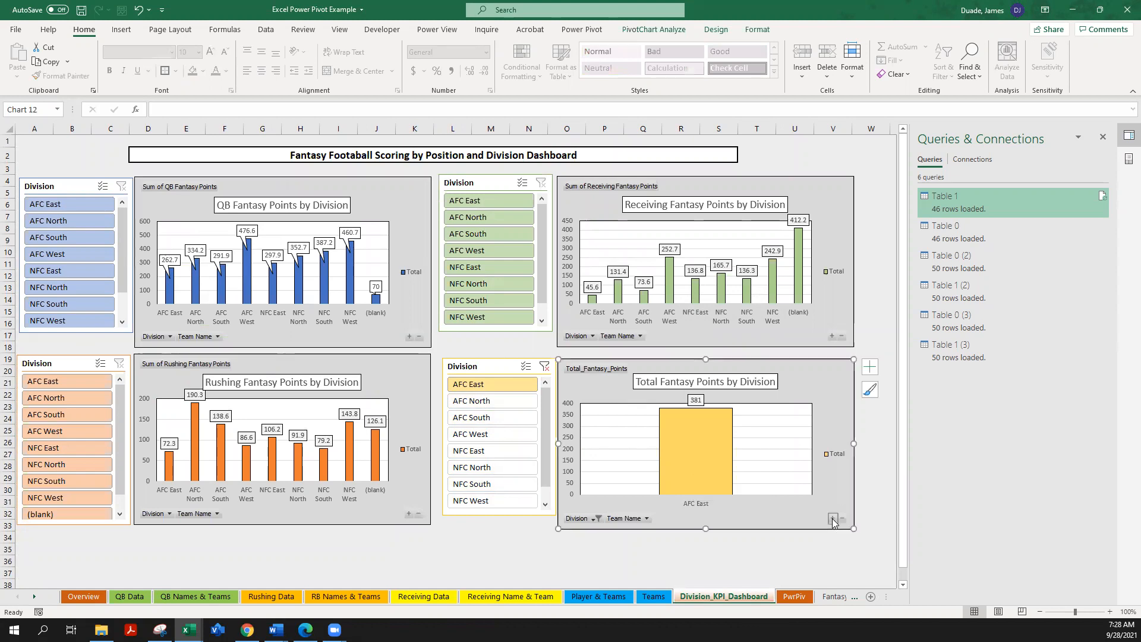
click(833, 520)
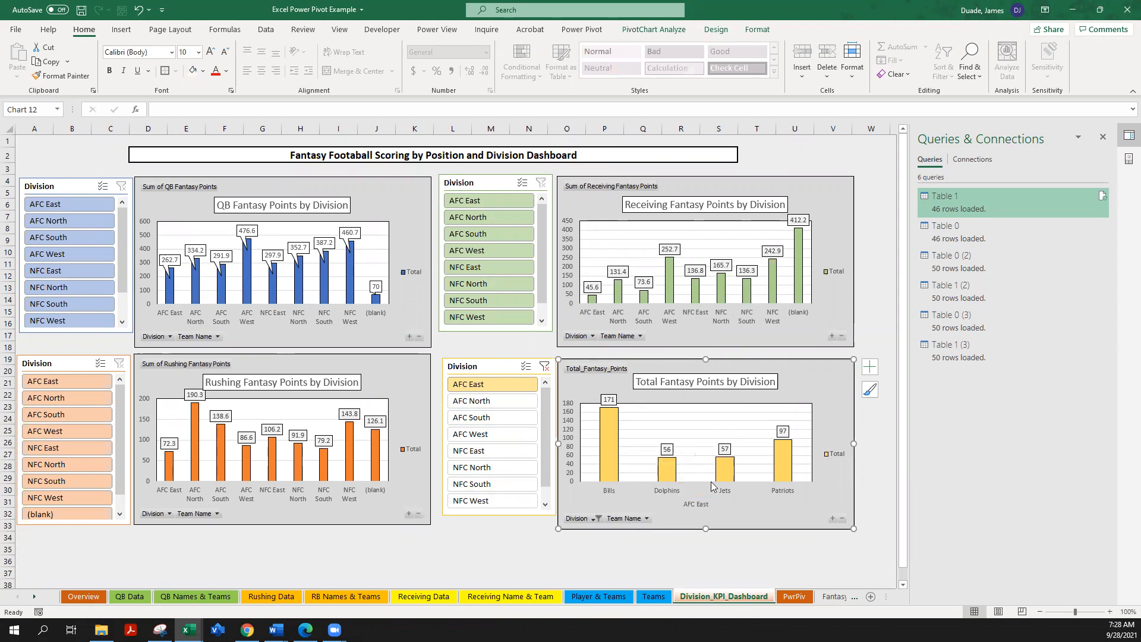
mouse_move(782, 468)
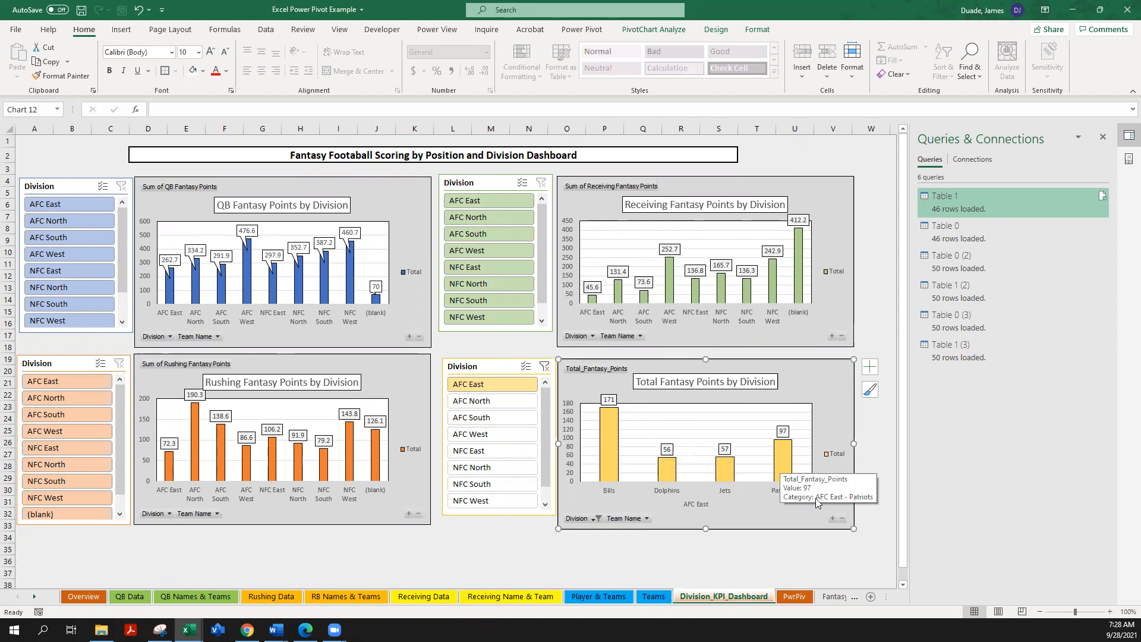
Step: Collapse the Total Fantasy Points chart back to division level and clear its division filter
click(841, 519)
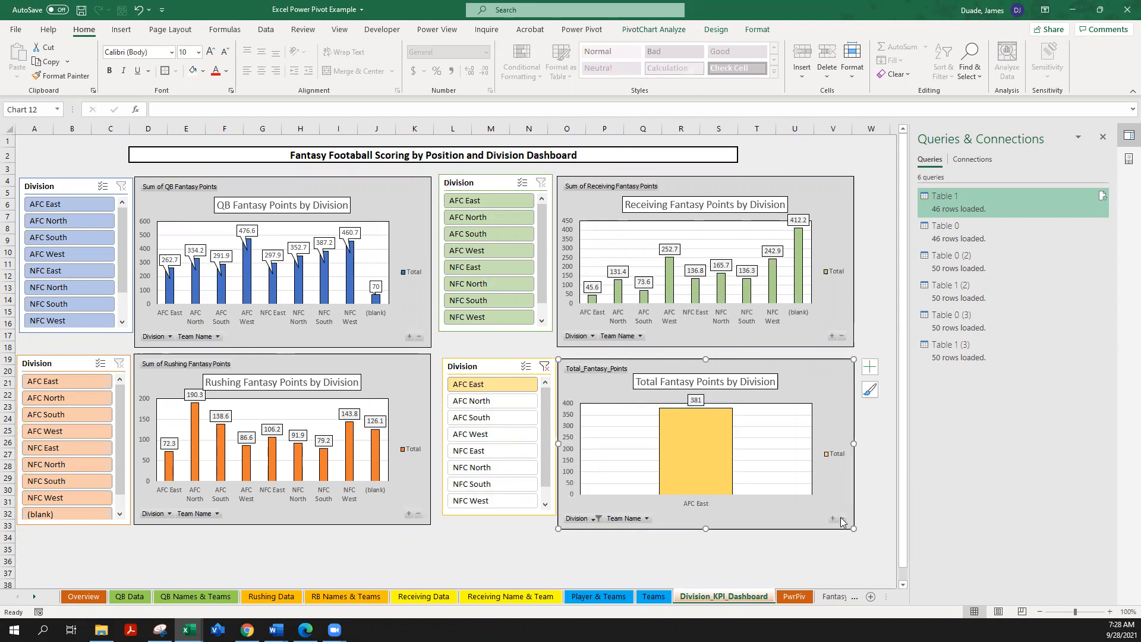
click(544, 366)
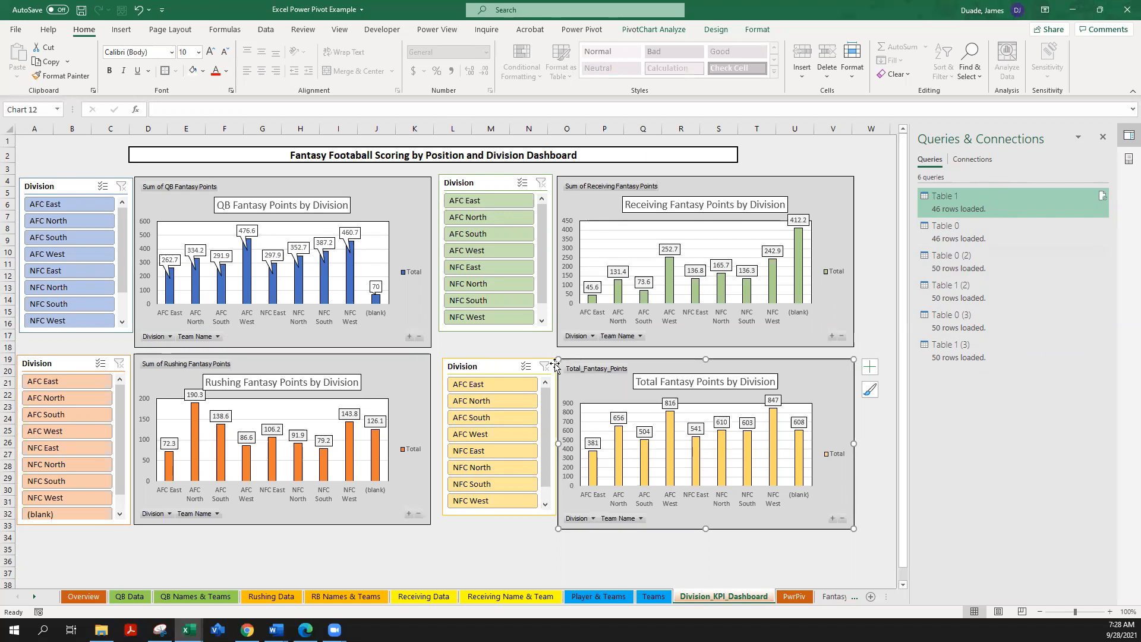
Step: View the pivot table and chart on the PwrPiv sheet, and return to the Overview sheet
click(795, 597)
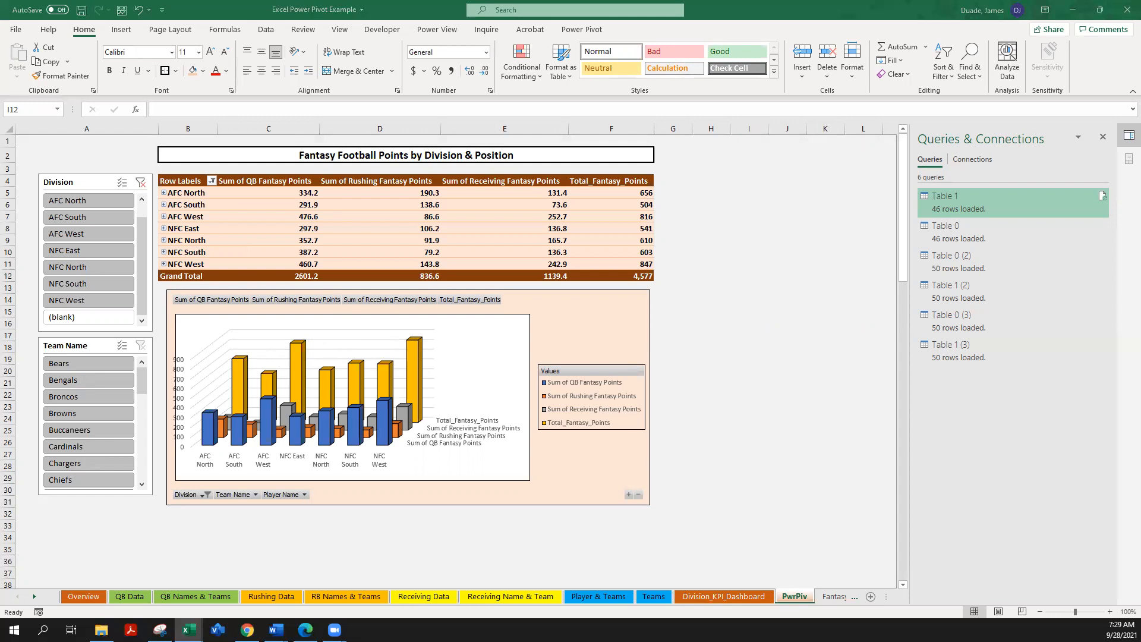
key(alt+Tab)
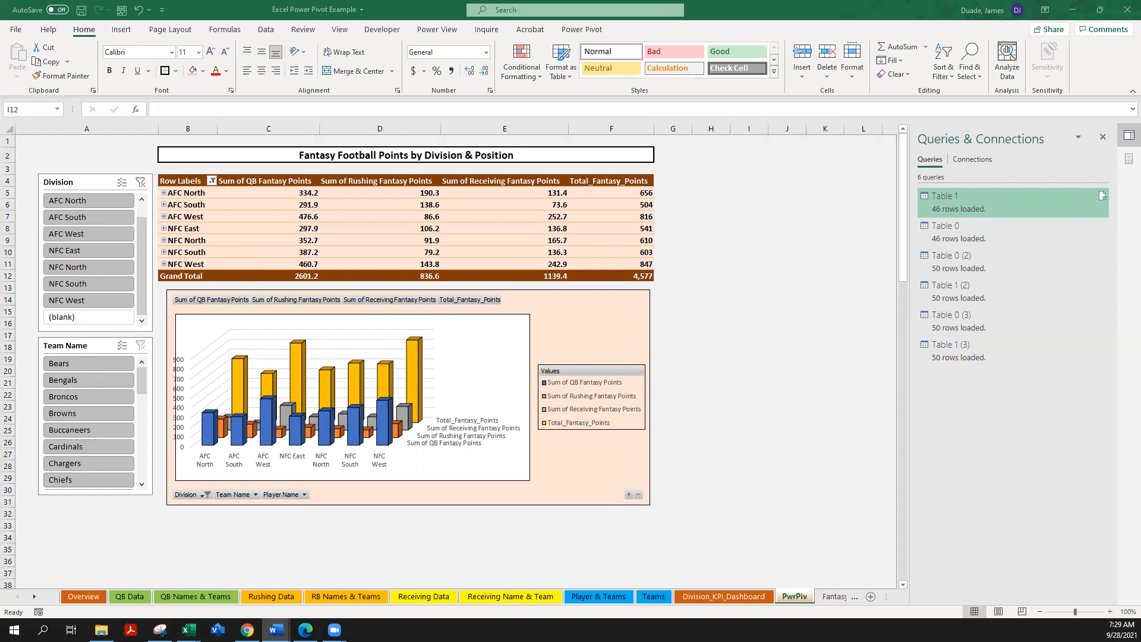
click(89, 598)
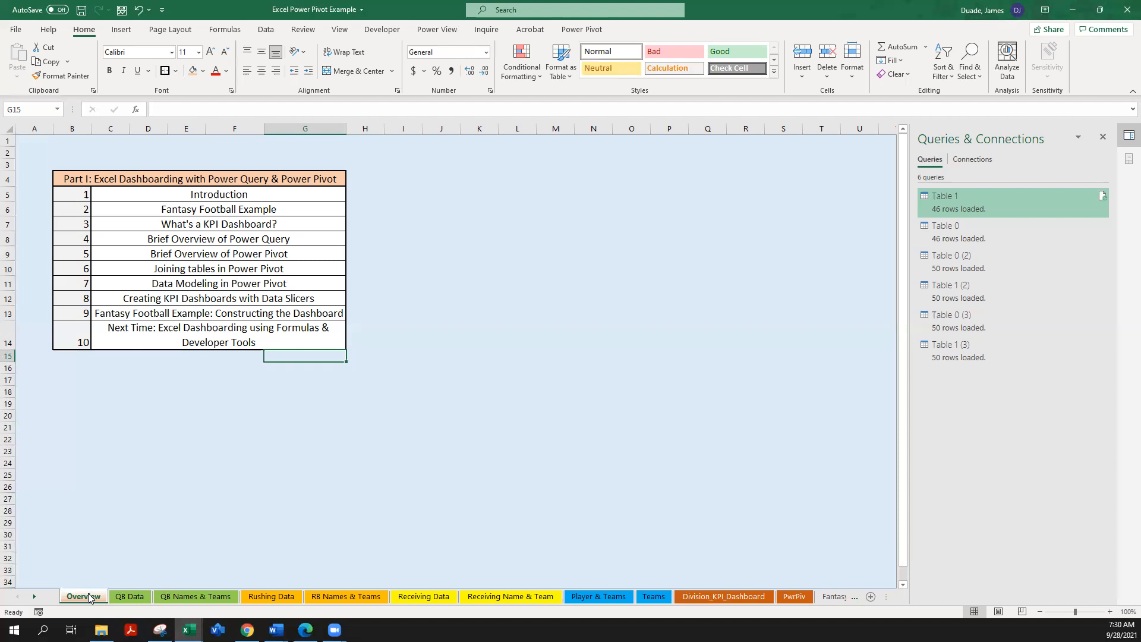
Step: On the QB Names & Teams sheet, examine the first record's Name, Team and Team Cleaned cells and their formulas
click(172, 596)
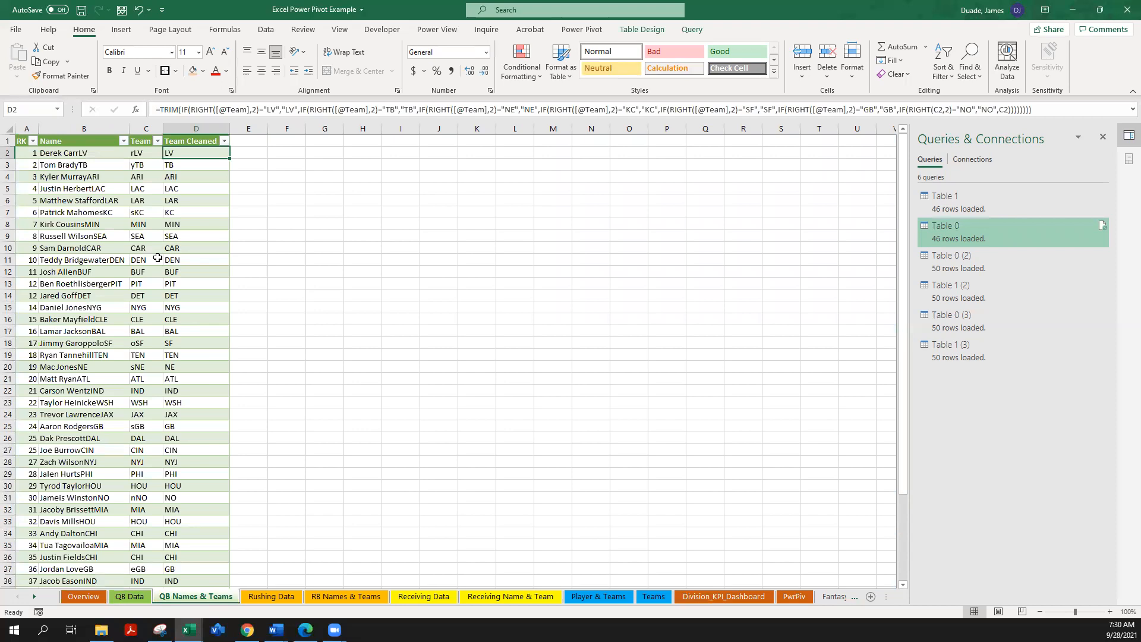
click(61, 155)
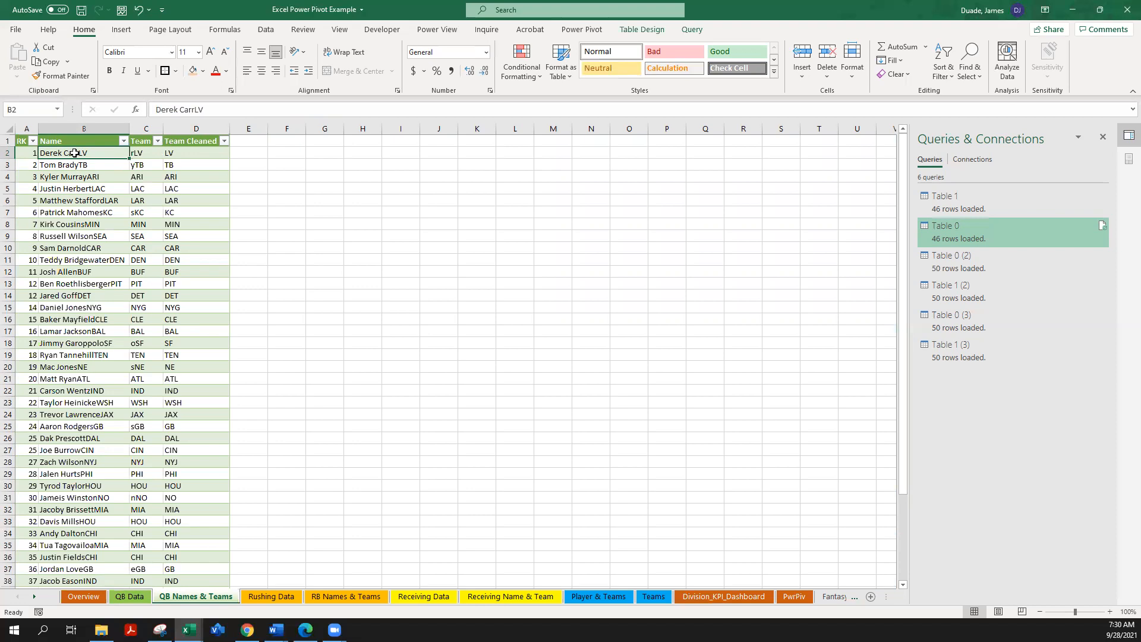
click(136, 153)
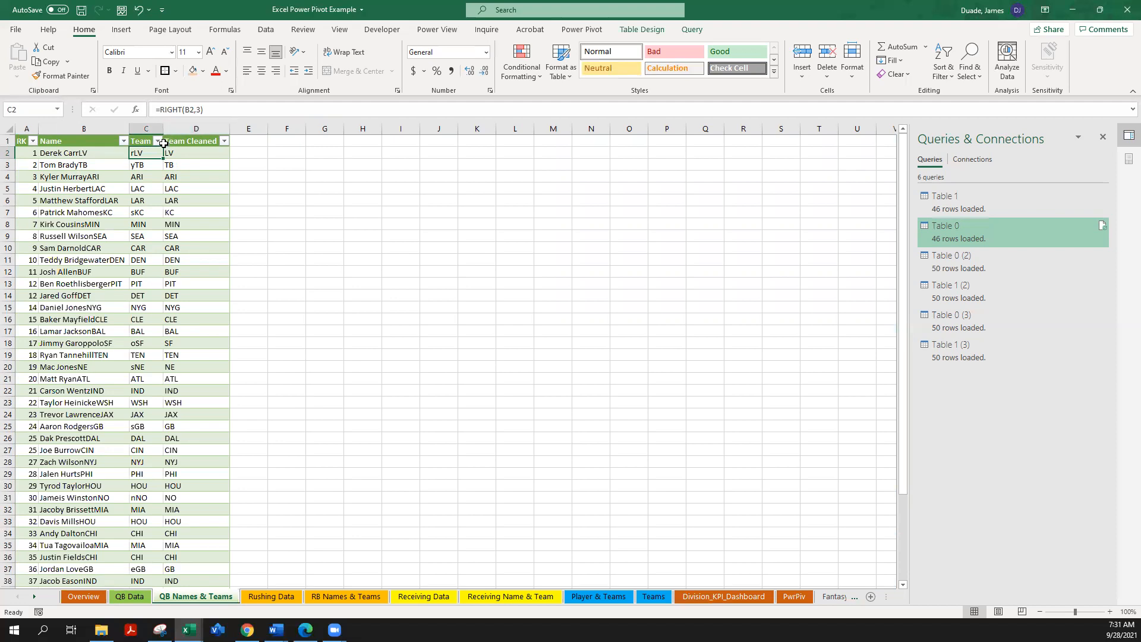
click(176, 154)
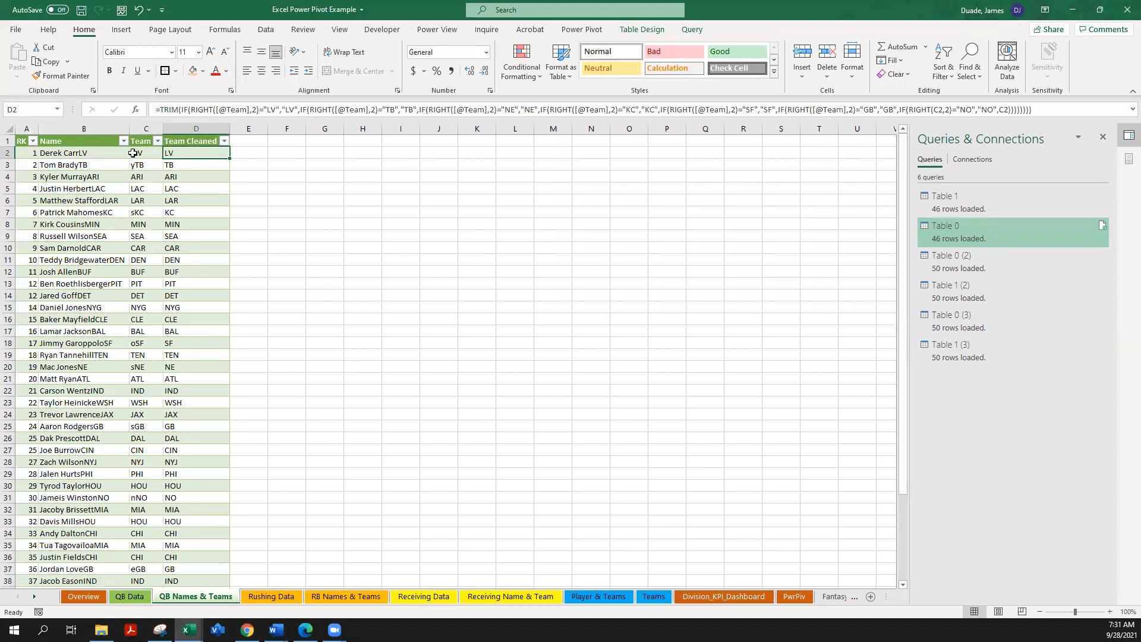
click(146, 154)
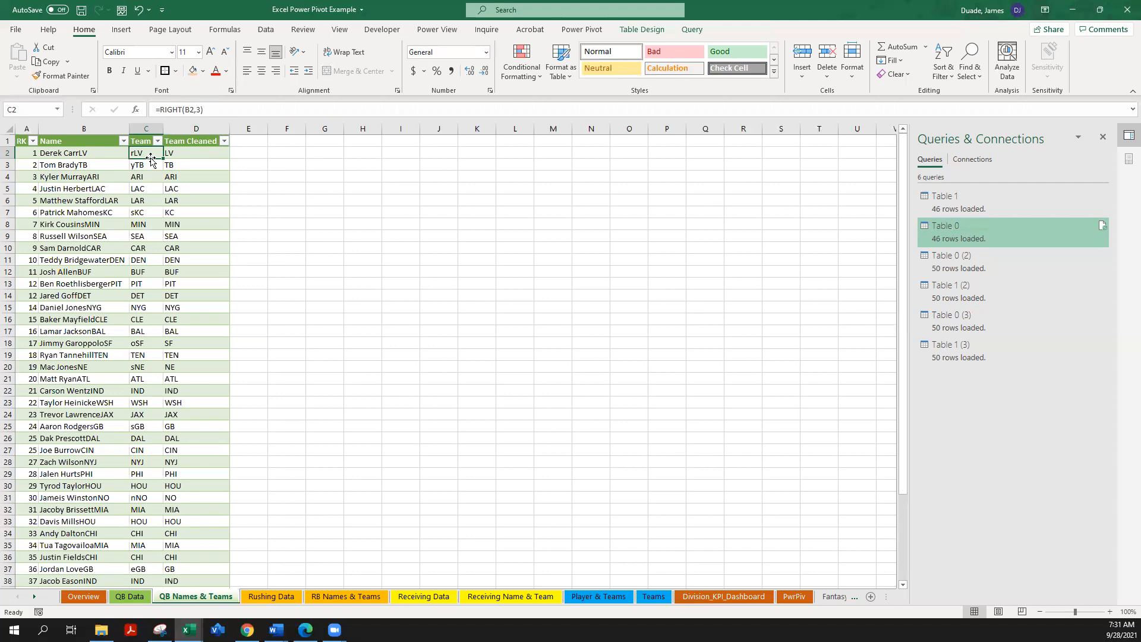
click(182, 153)
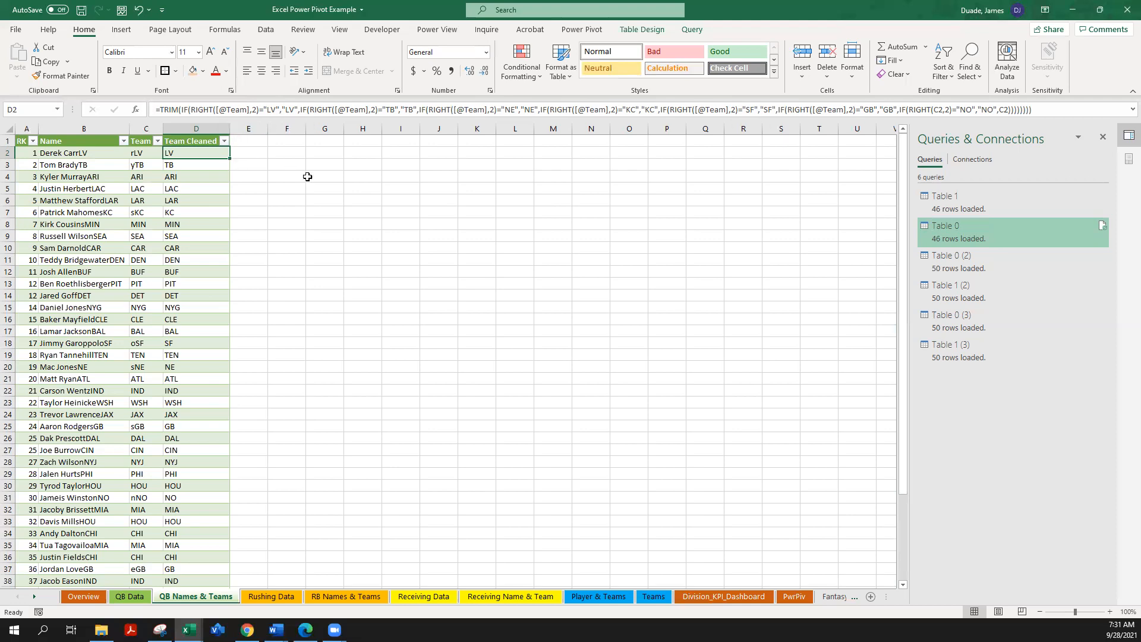
key(Tab)
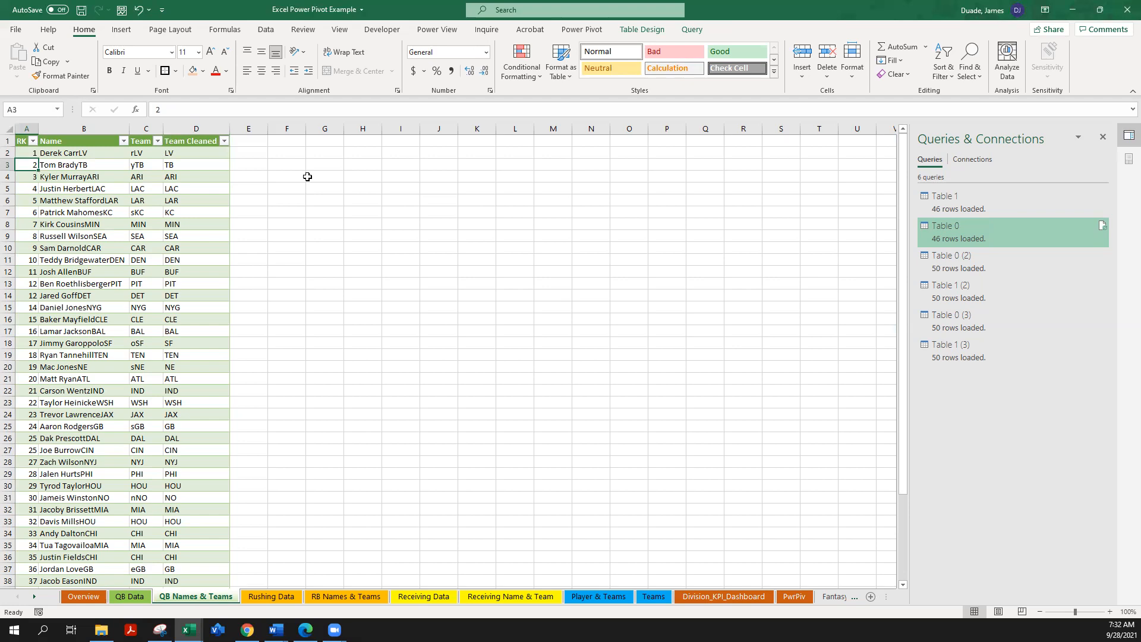
click(307, 176)
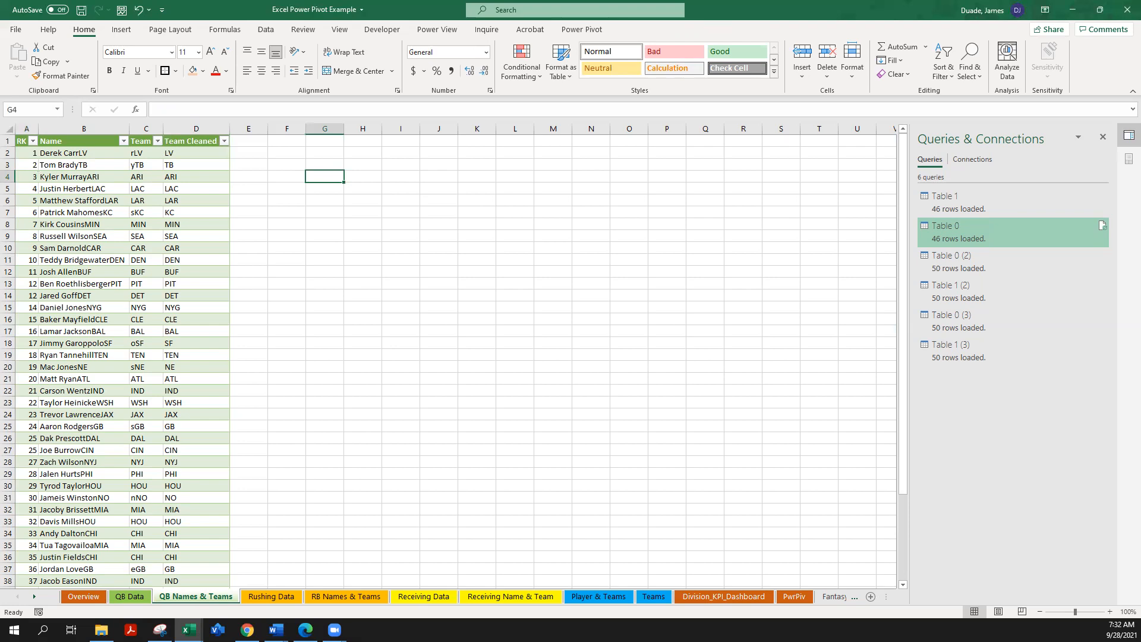
Step: Compare the QB Data and QB Names & Teams sheets with their source queries, Table 1 and Table 0
key(alt+Tab)
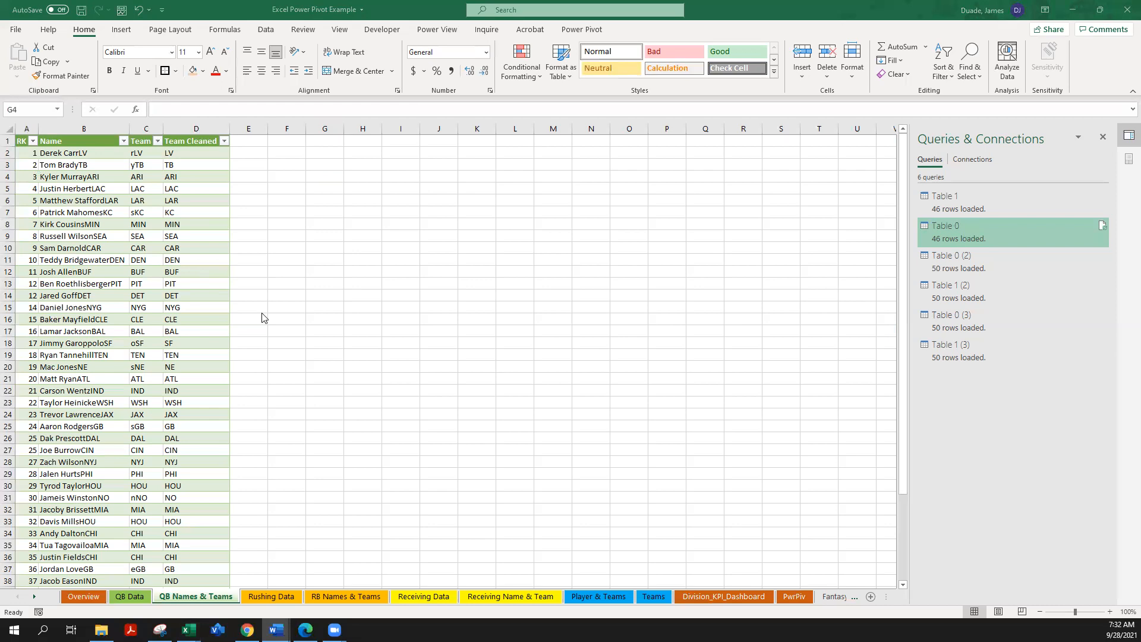
click(130, 597)
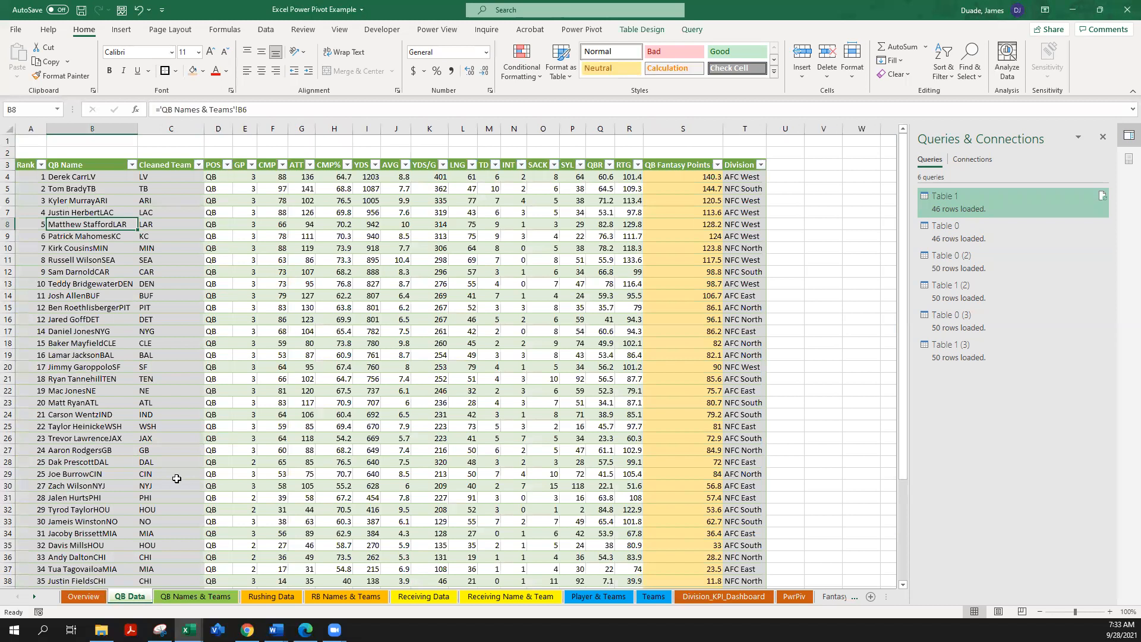
click(174, 598)
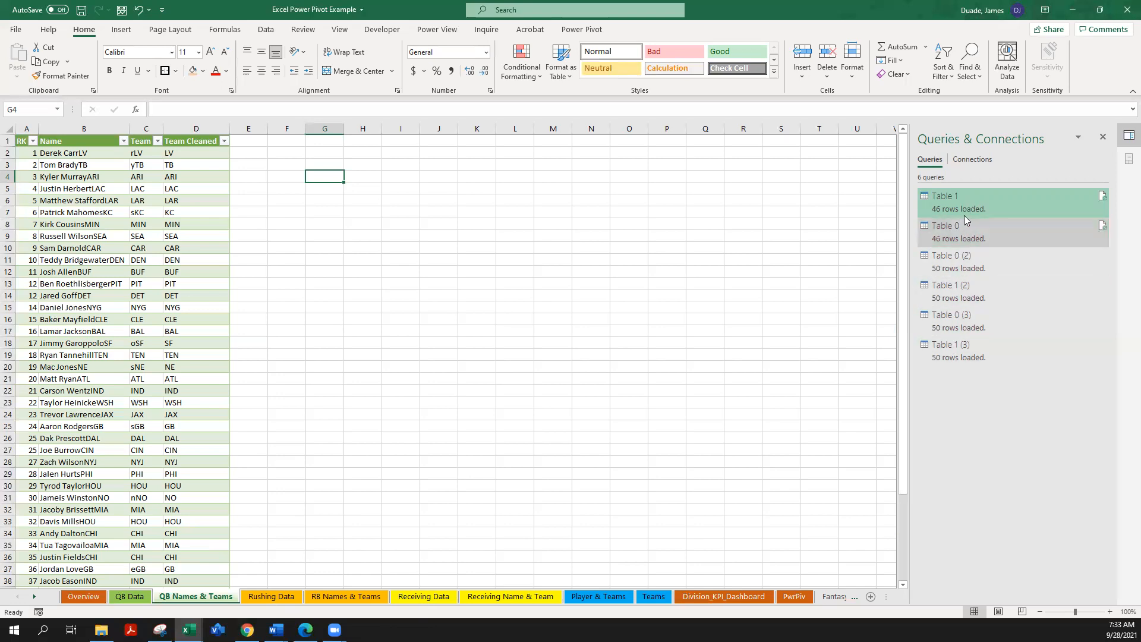
mouse_move(1044, 193)
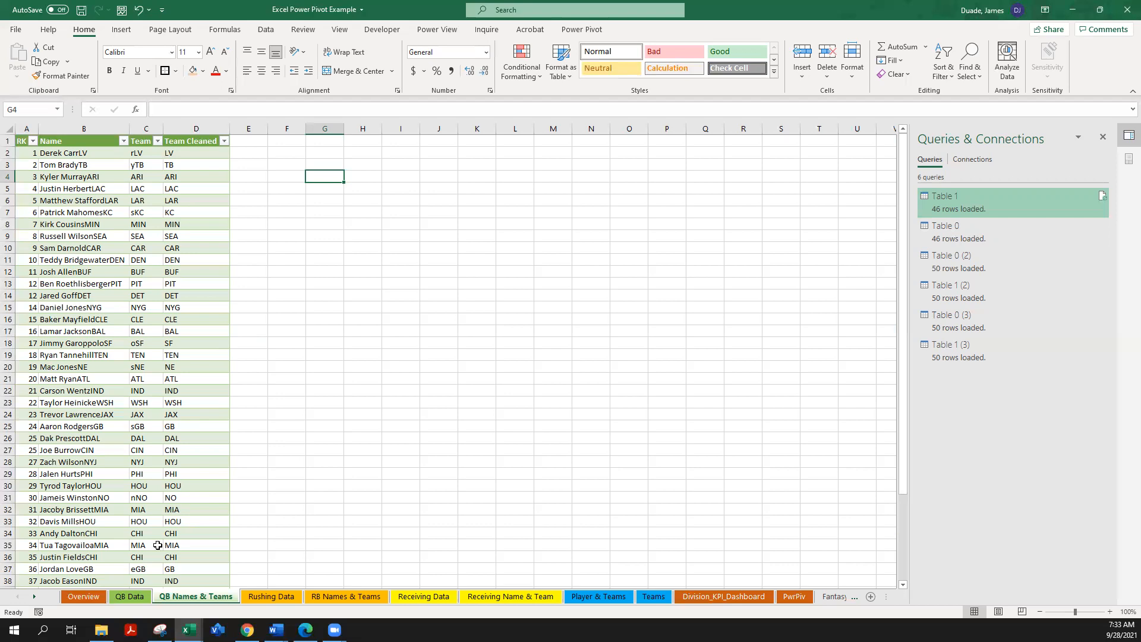
Step: Inspect the AVG value in J5 and the POS value in D4 on the QB Data sheet
click(132, 597)
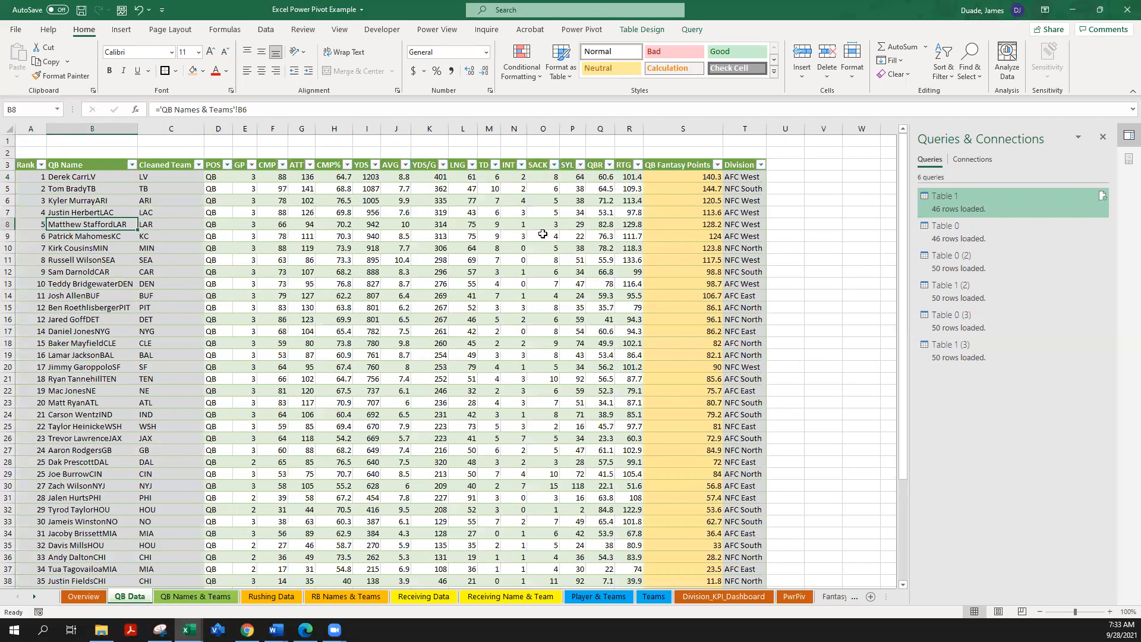
click(407, 188)
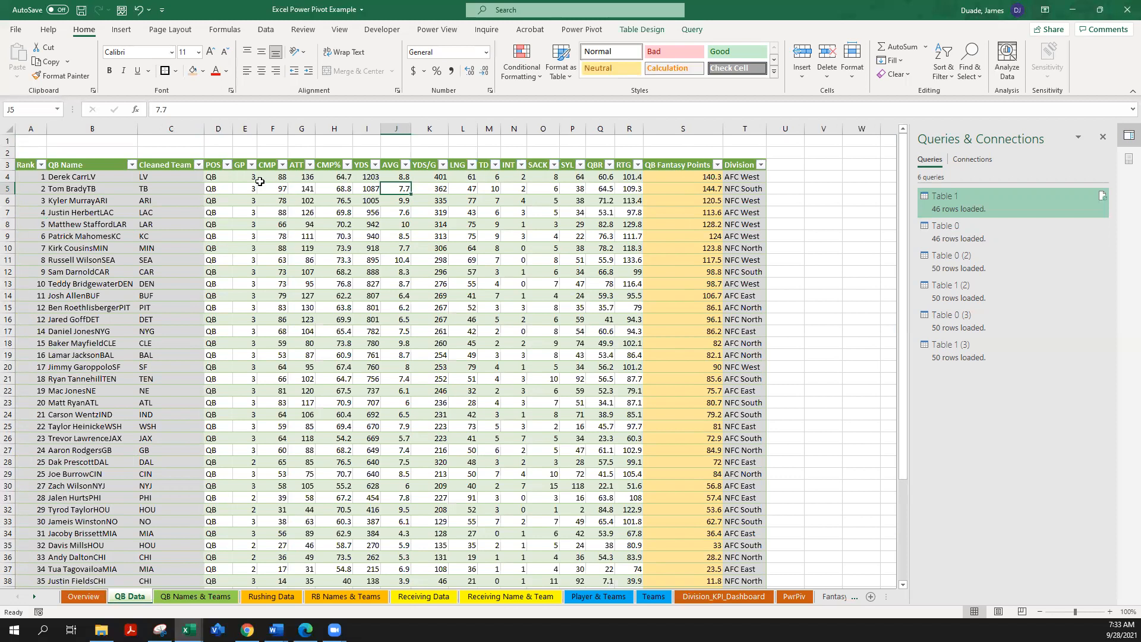
click(219, 177)
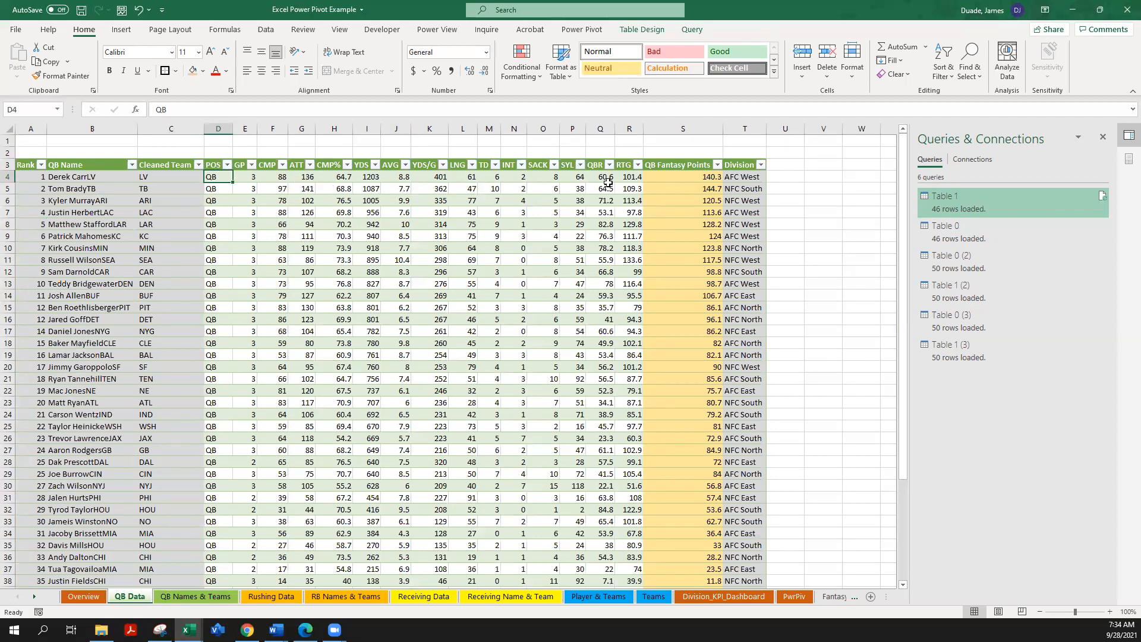
Step: Inspect the Rank and QB Fantasy Points formulas in row 4 of QB Data, and view the Rushing Data and Receiving Data sheets
click(31, 176)
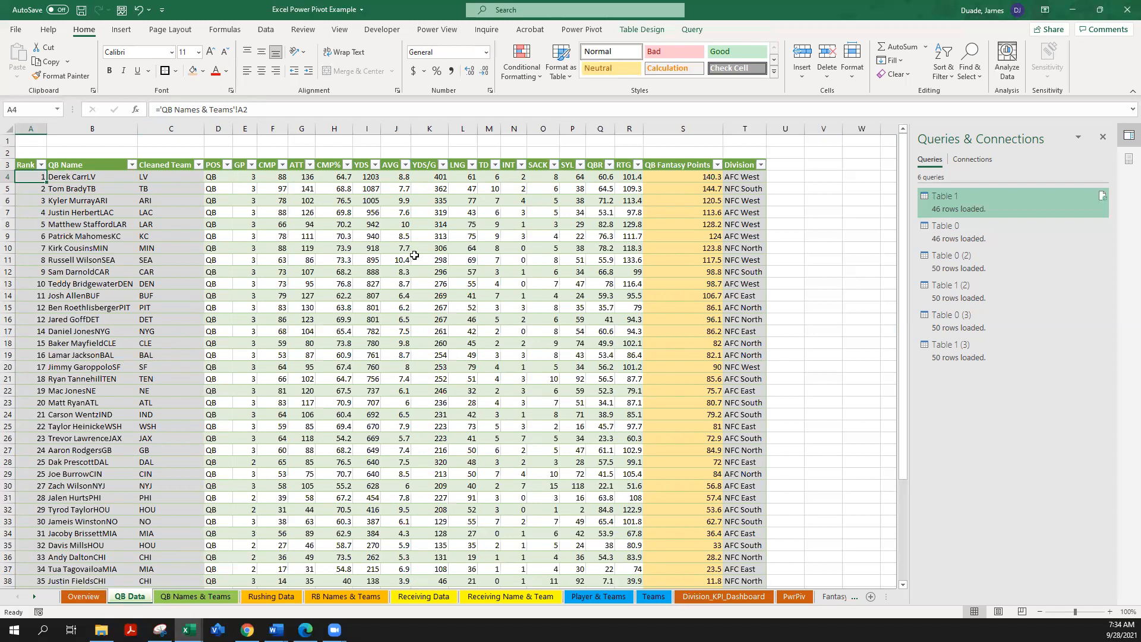
click(655, 176)
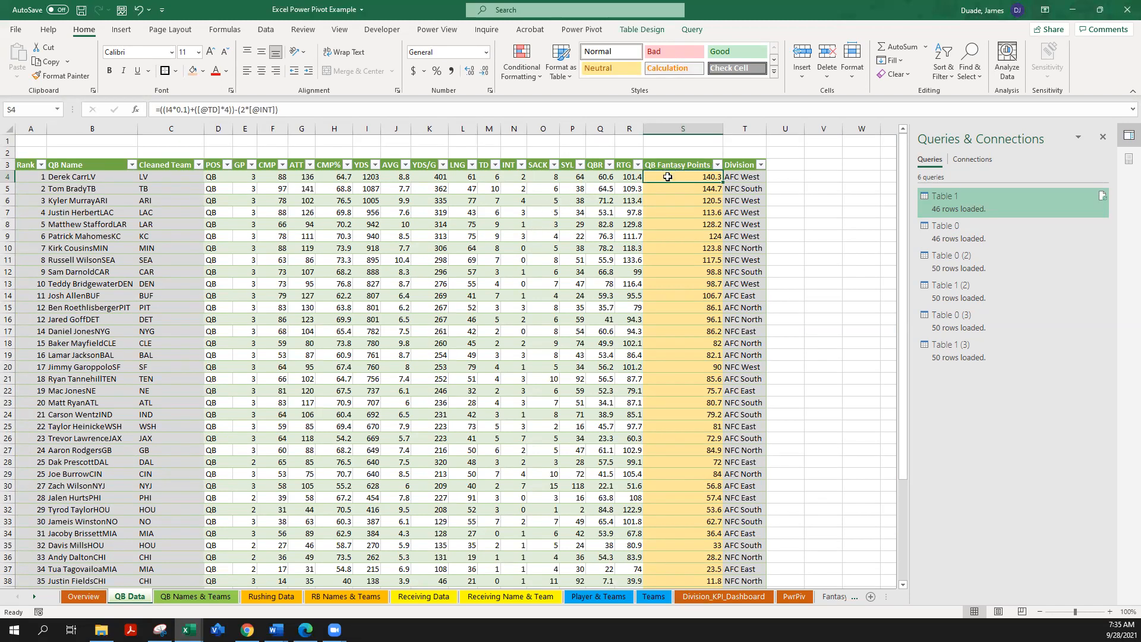
click(272, 597)
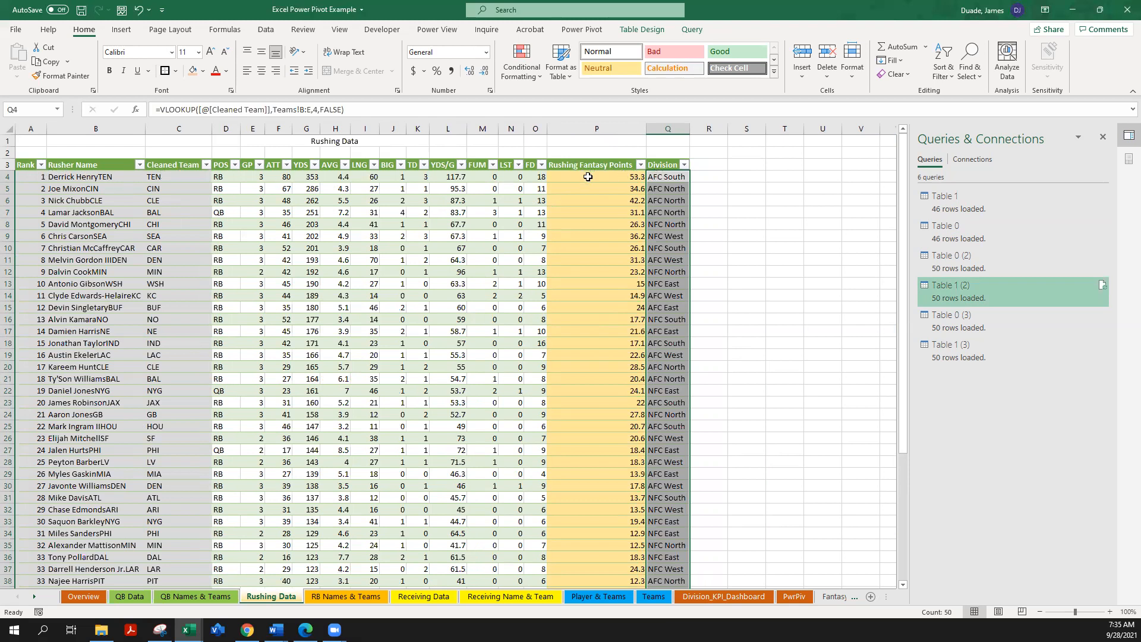
click(420, 598)
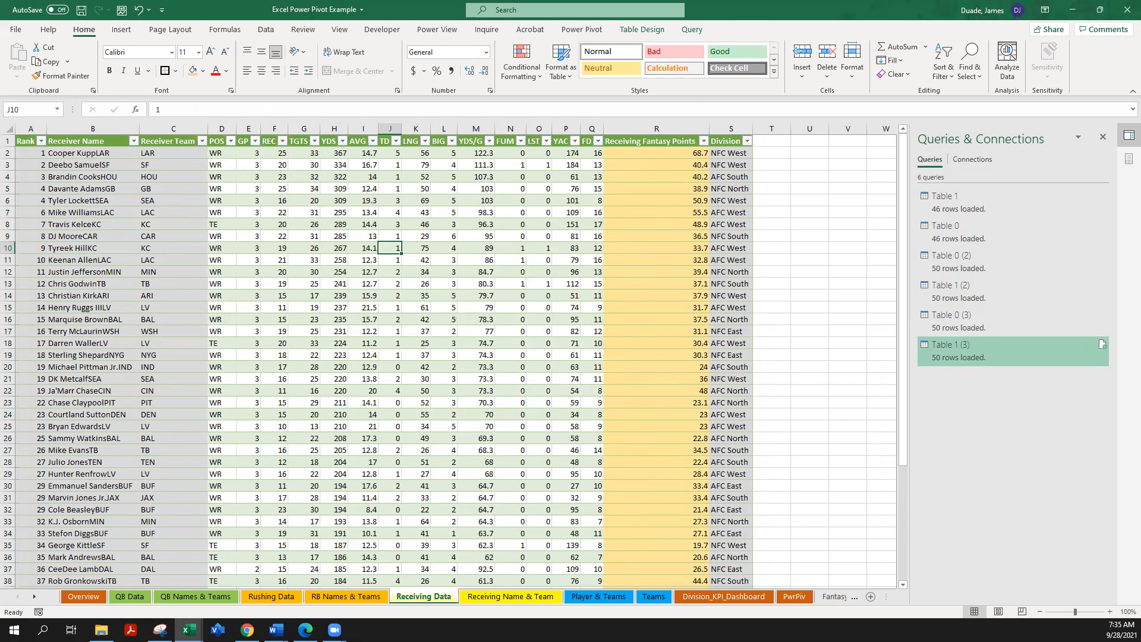
Step: Open the Power Pivot data model and maximize its window to view the table relationships
key(alt+Tab)
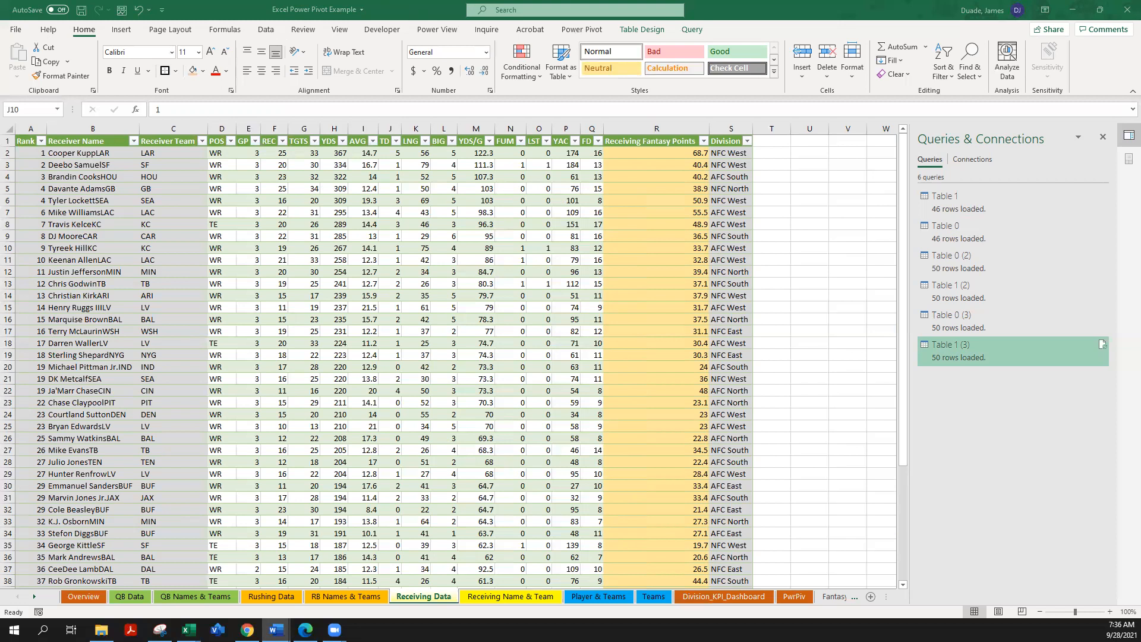
click(587, 28)
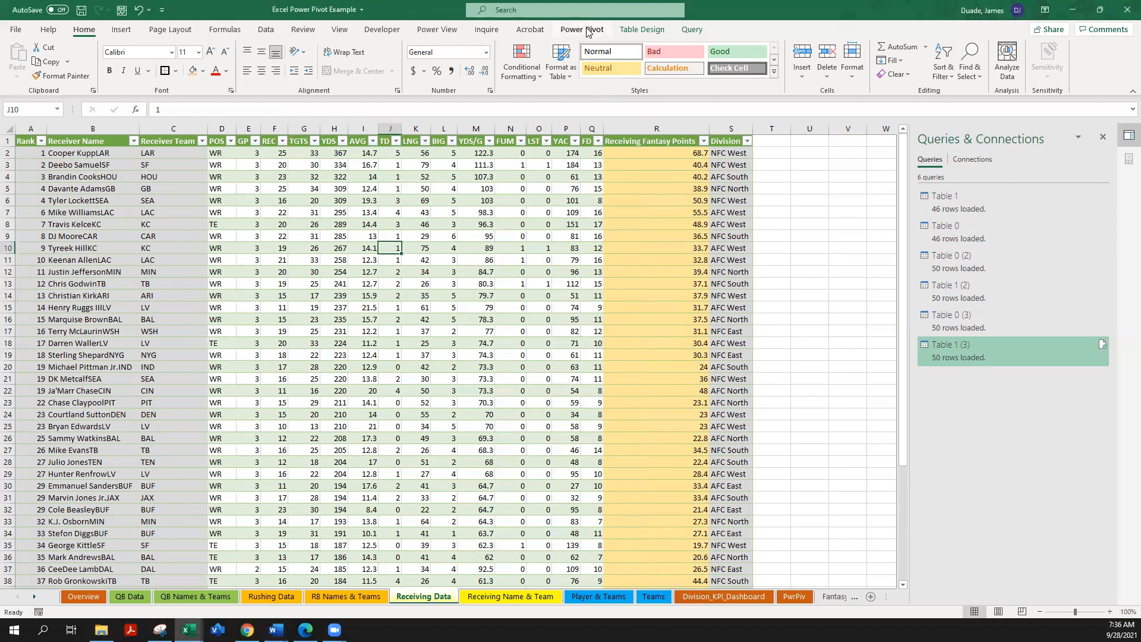
click(582, 29)
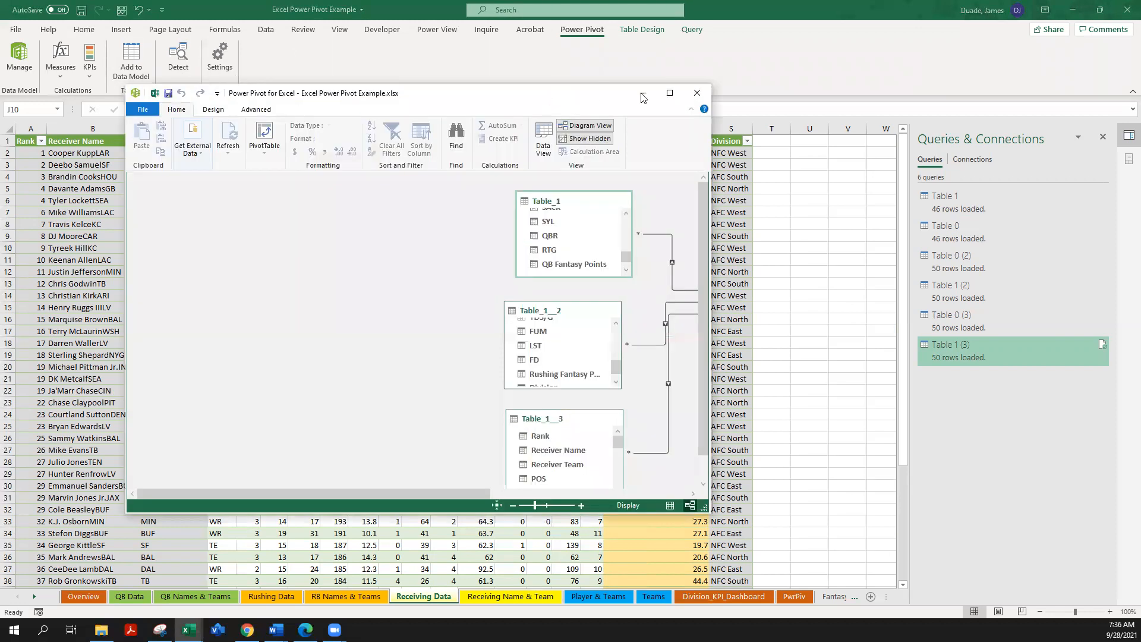
click(671, 94)
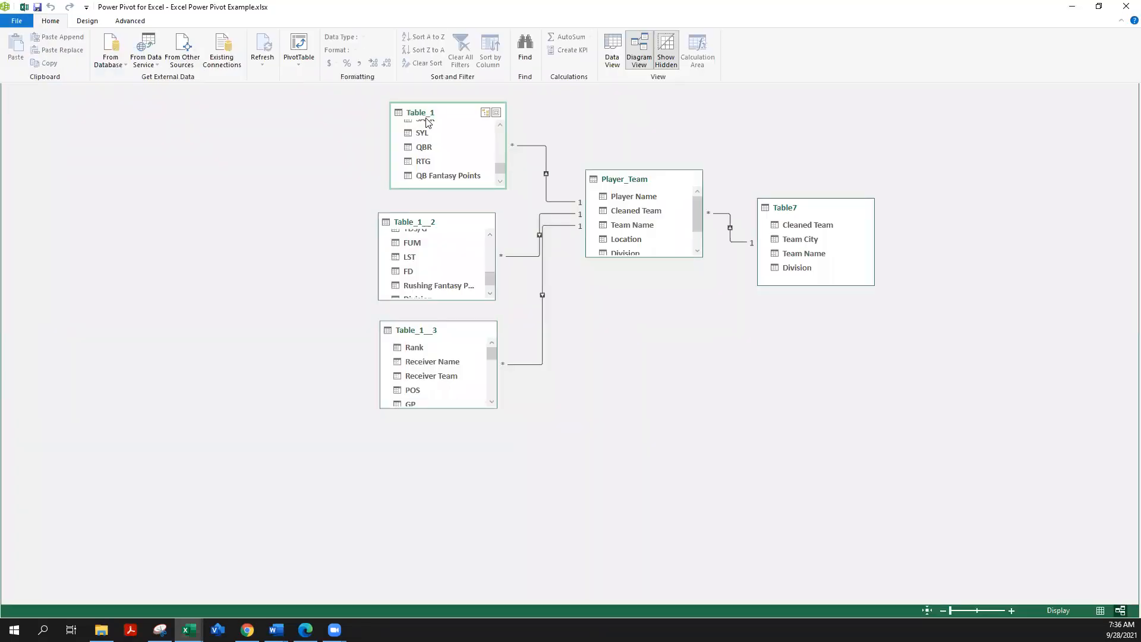
Step: Check the model's tables in Data View, return to Diagram View, and enlarge the Player_Team table to show all its fields
click(613, 58)
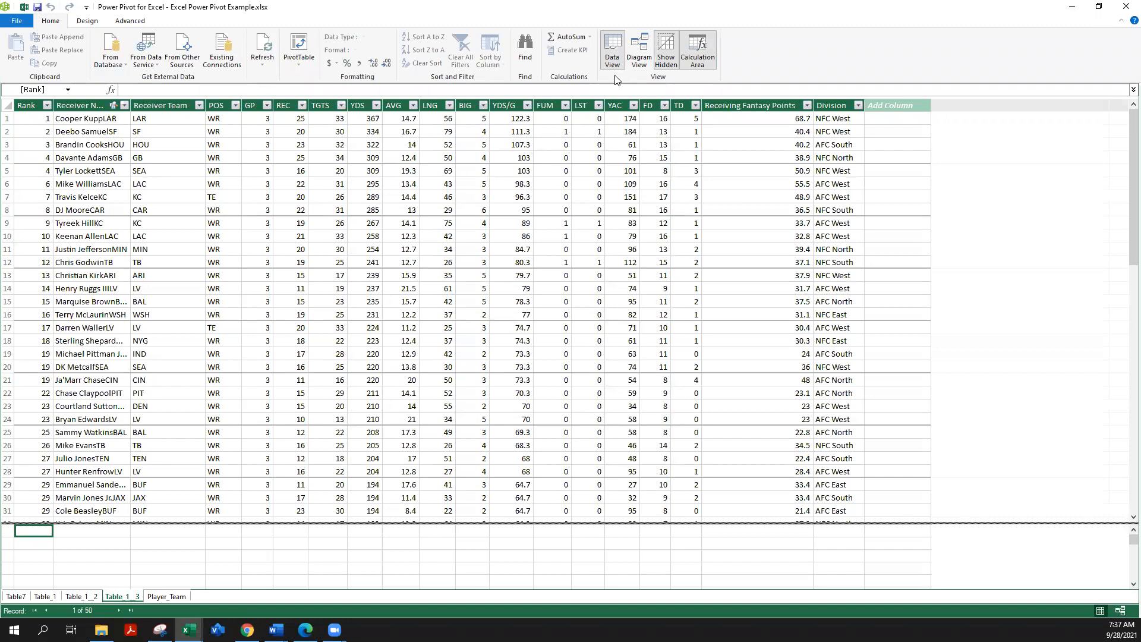
click(637, 58)
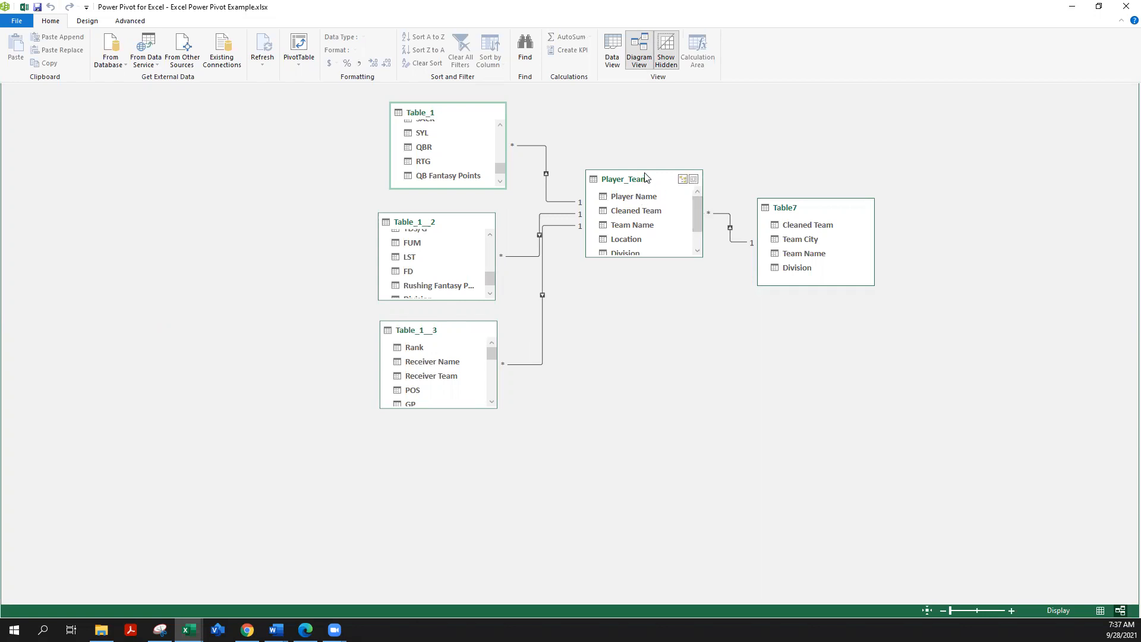
drag(644, 167, 643, 115)
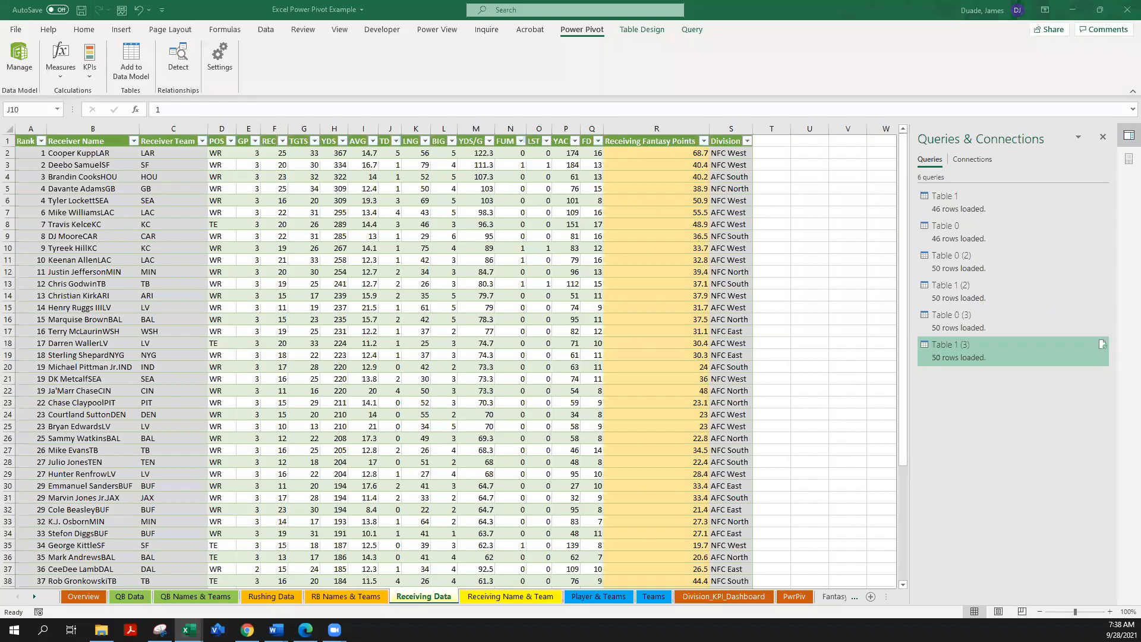
Step: Inspect the Cleaned Team and Team Name cells in row 2 of Player & Teams, and compare them with the Teams lookup sheet
click(598, 597)
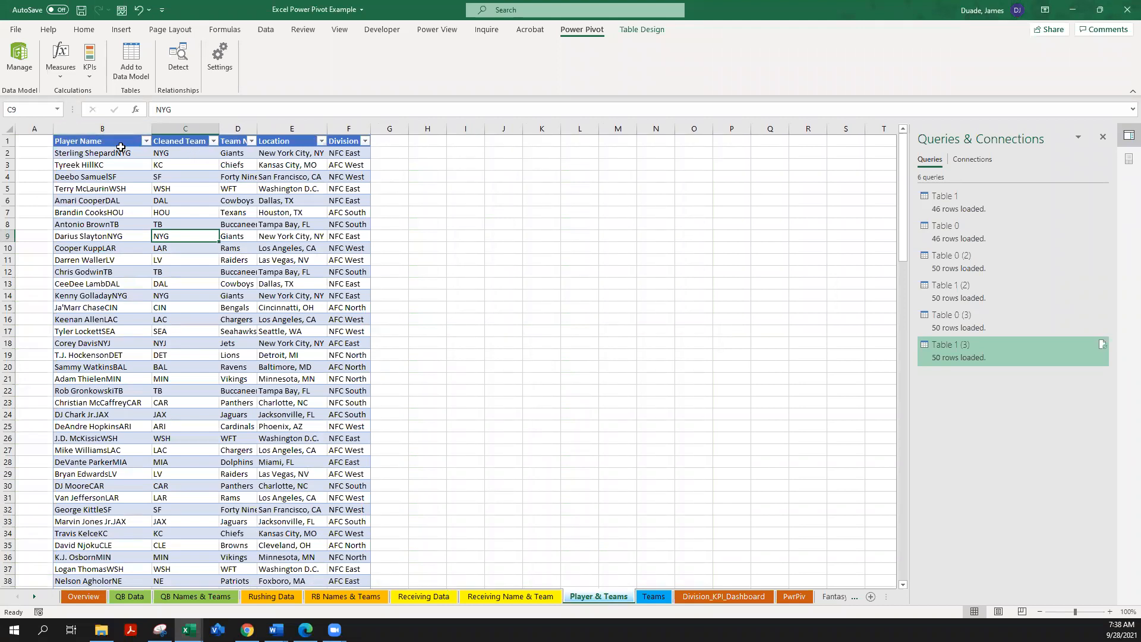
click(173, 154)
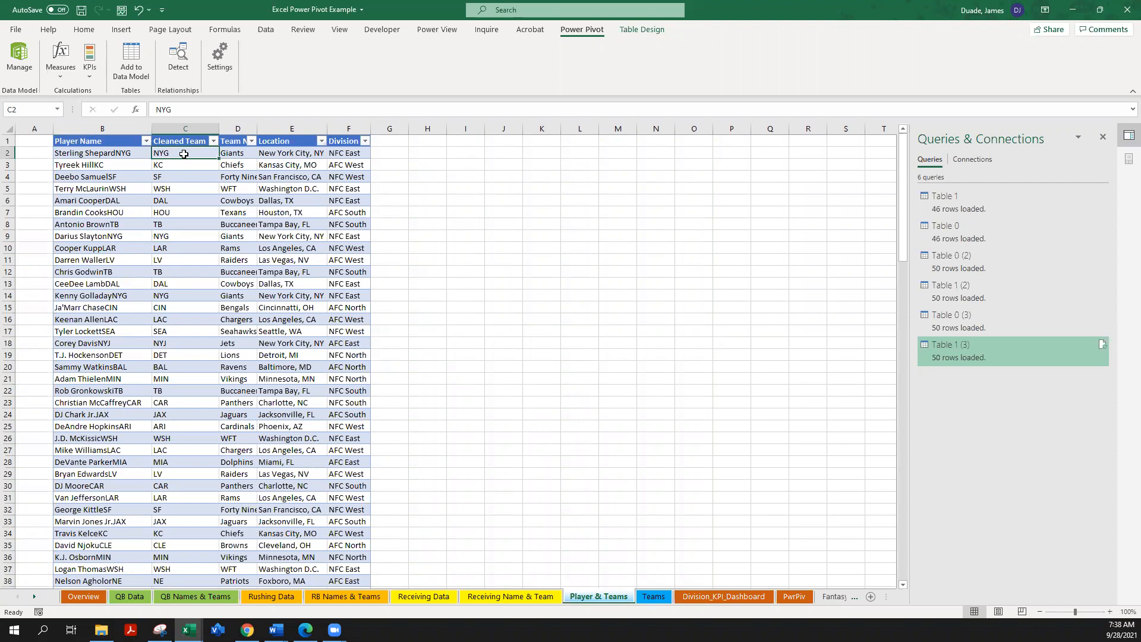
click(232, 155)
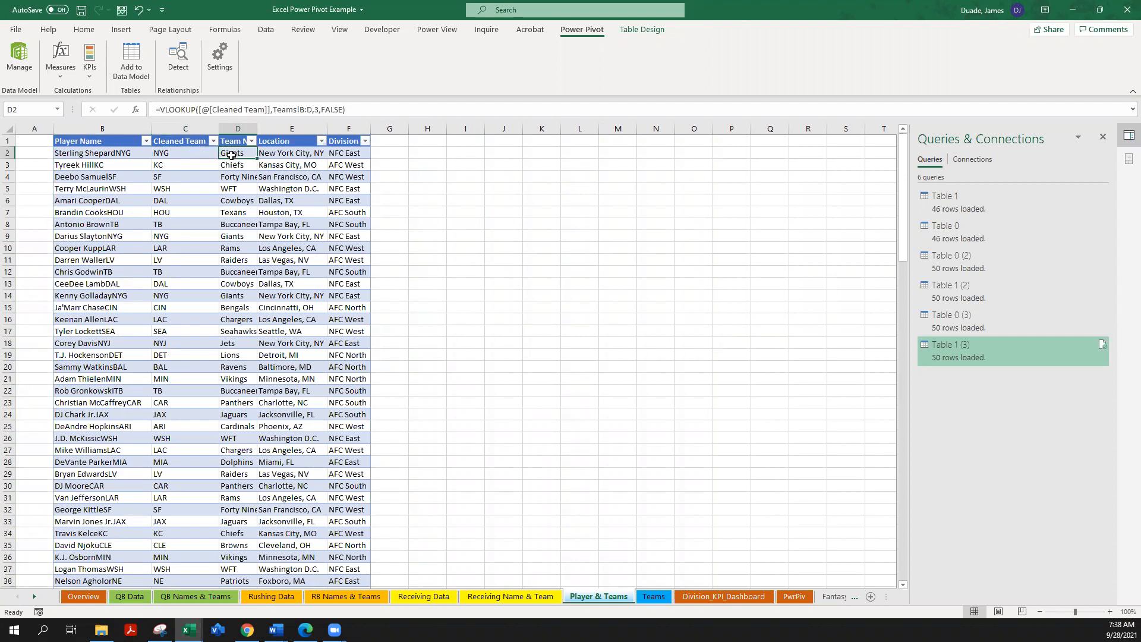
click(659, 602)
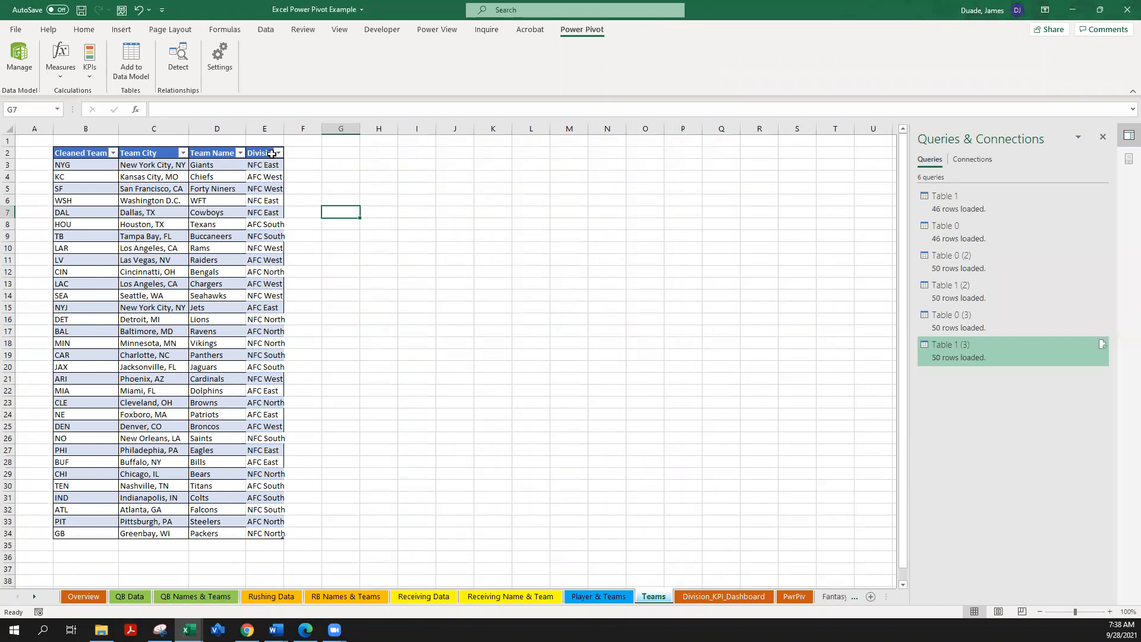
click(600, 599)
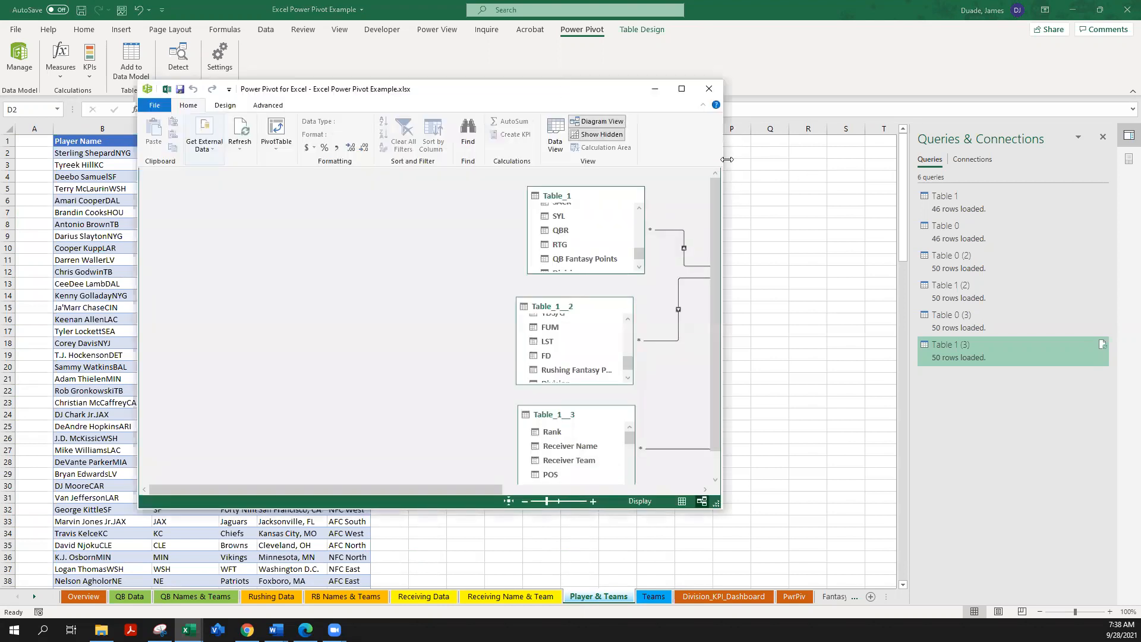
Step: Maximize the Power Pivot diagram window and enlarge Table_1 to show its fields down to Division
drag(728, 159, 880, 173)
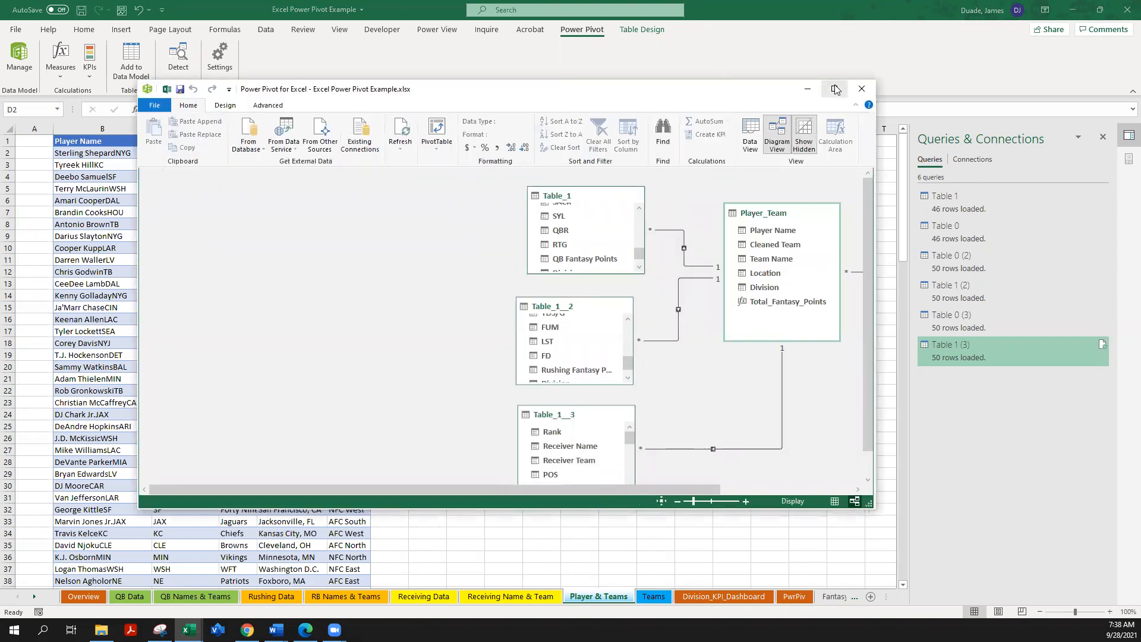
click(835, 89)
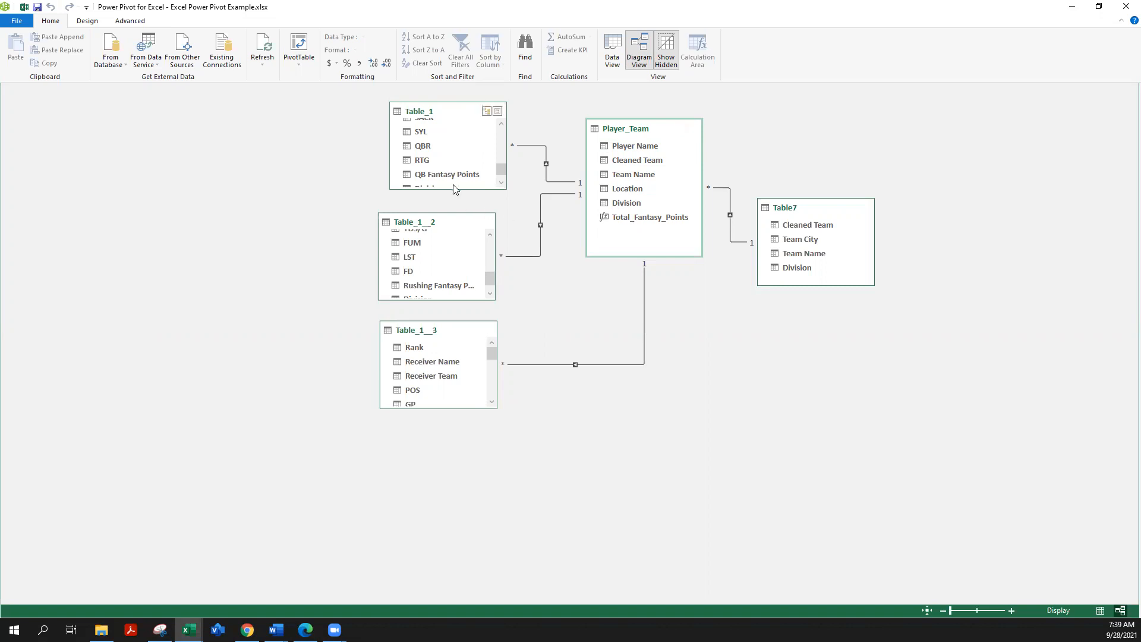
drag(466, 189, 499, 206)
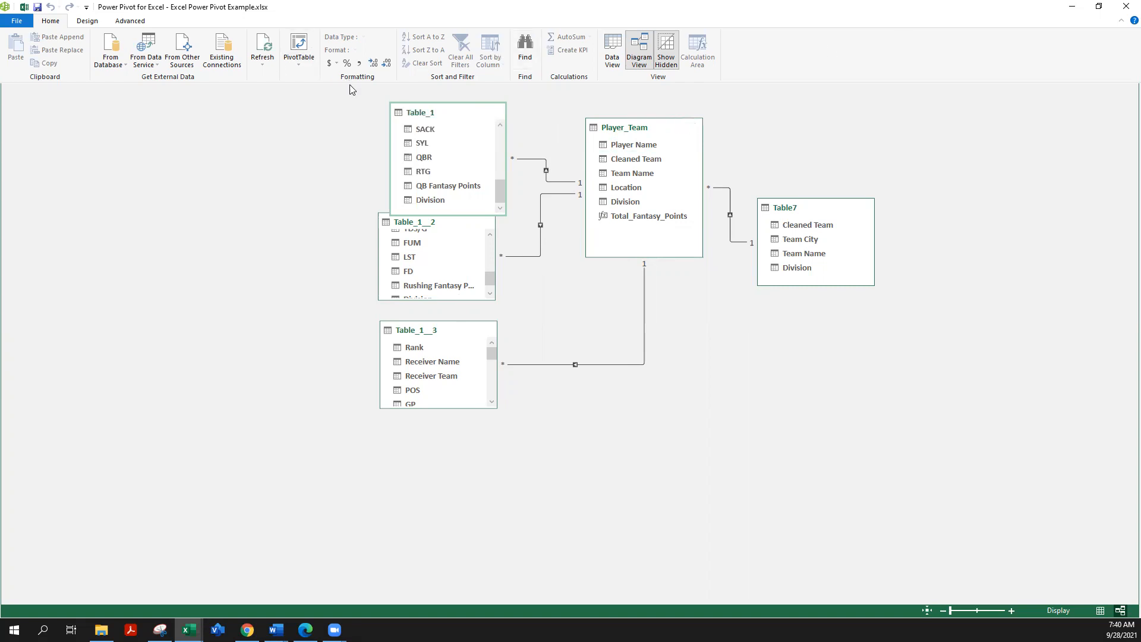
Step: Check the PivotTable and PivotChart creation options for the data model, and start a PivotTable
click(300, 67)
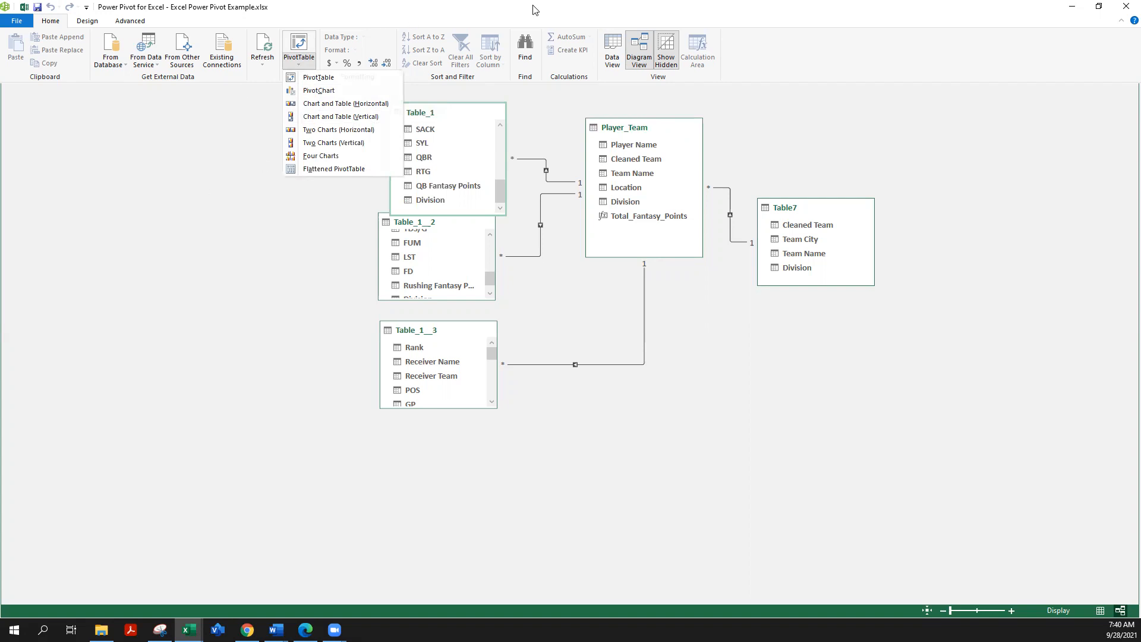
click(318, 78)
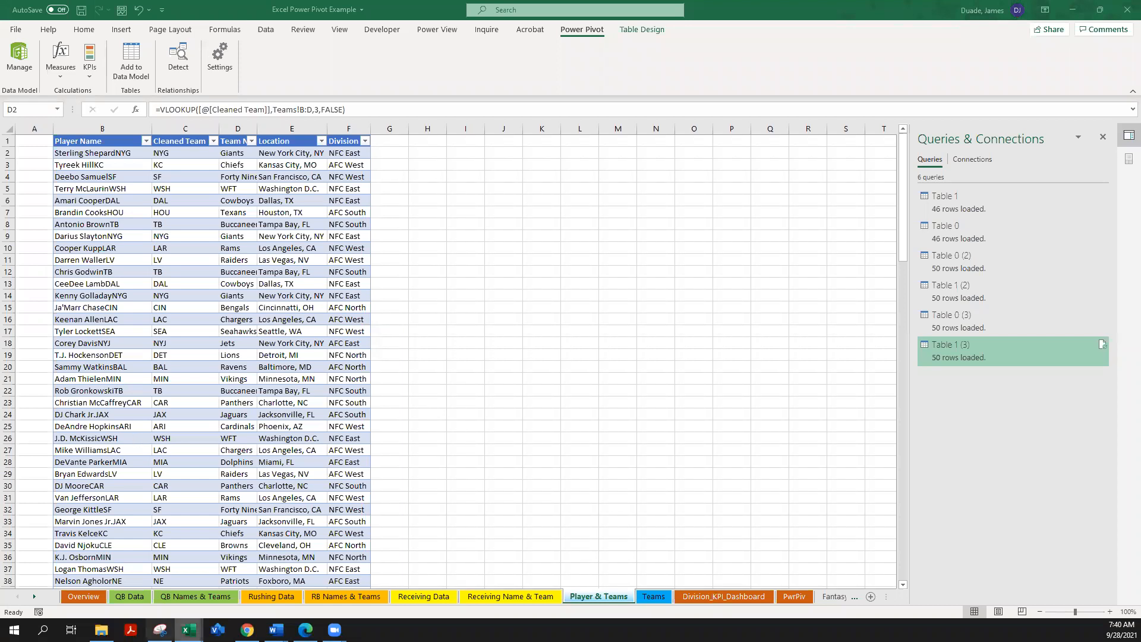
Step: View the position charts on the Division_KPI_Dashboard sheet and show the PivotChart analysis tools for the Total Fantasy Points chart
click(722, 597)
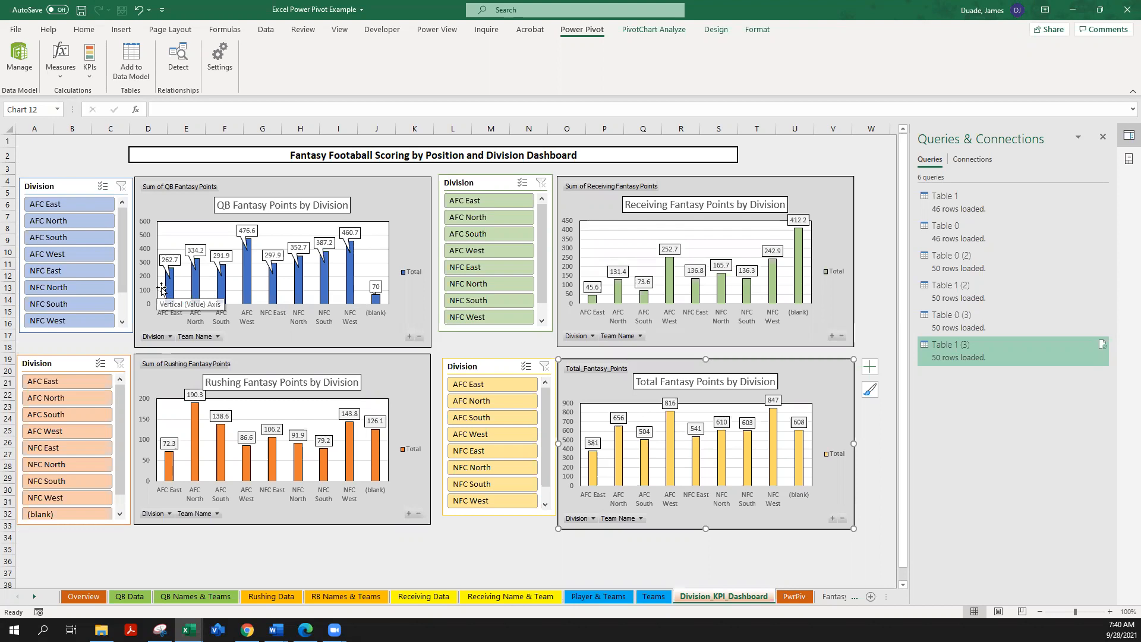
mouse_move(167, 287)
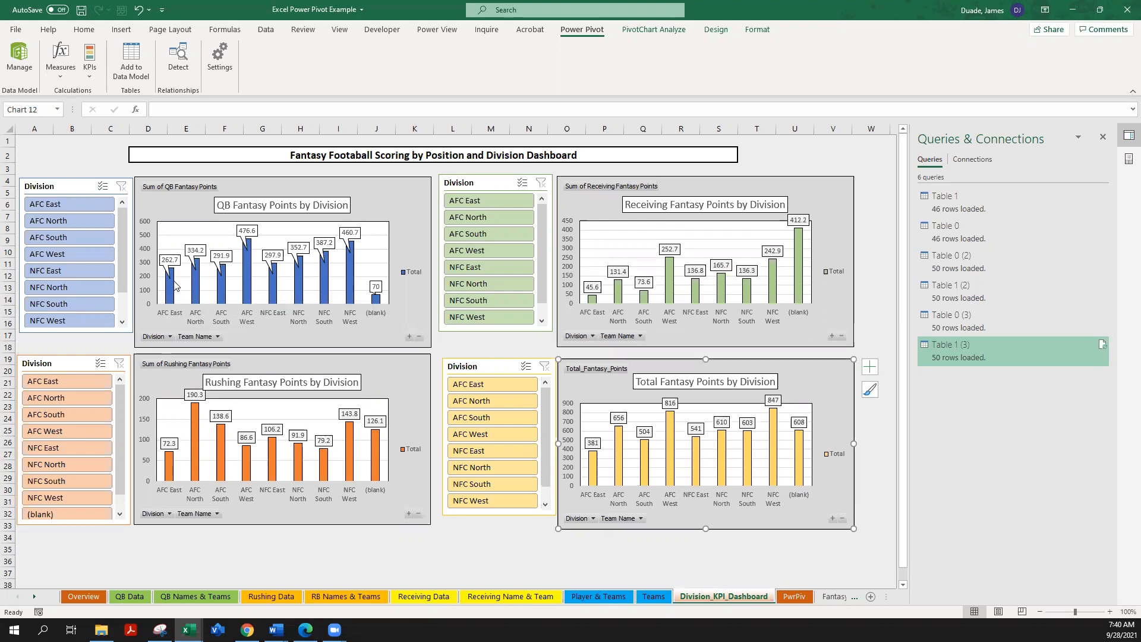
mouse_move(174, 286)
click(653, 30)
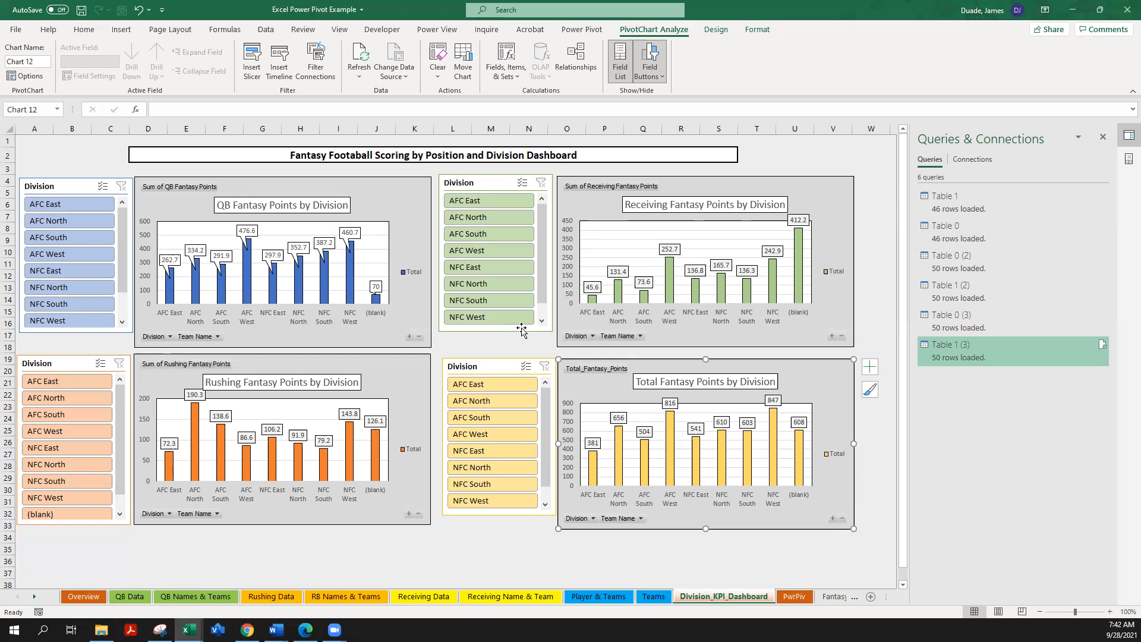
Step: Filter the Total Fantasy Points by Division chart to AFC East and expand it to team level
click(498, 385)
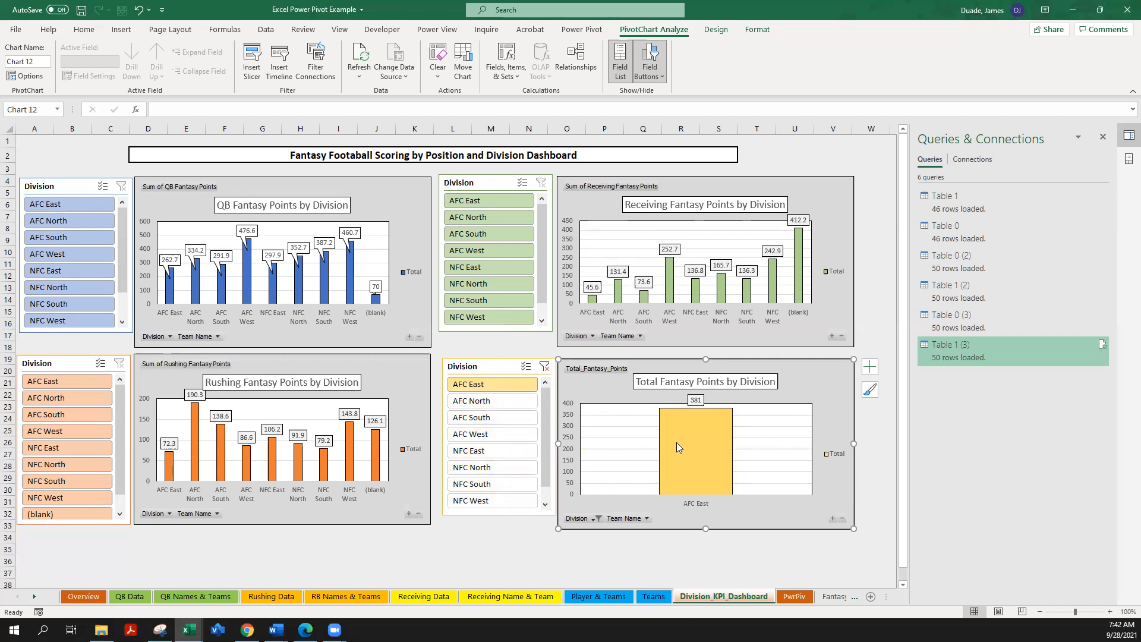
click(832, 519)
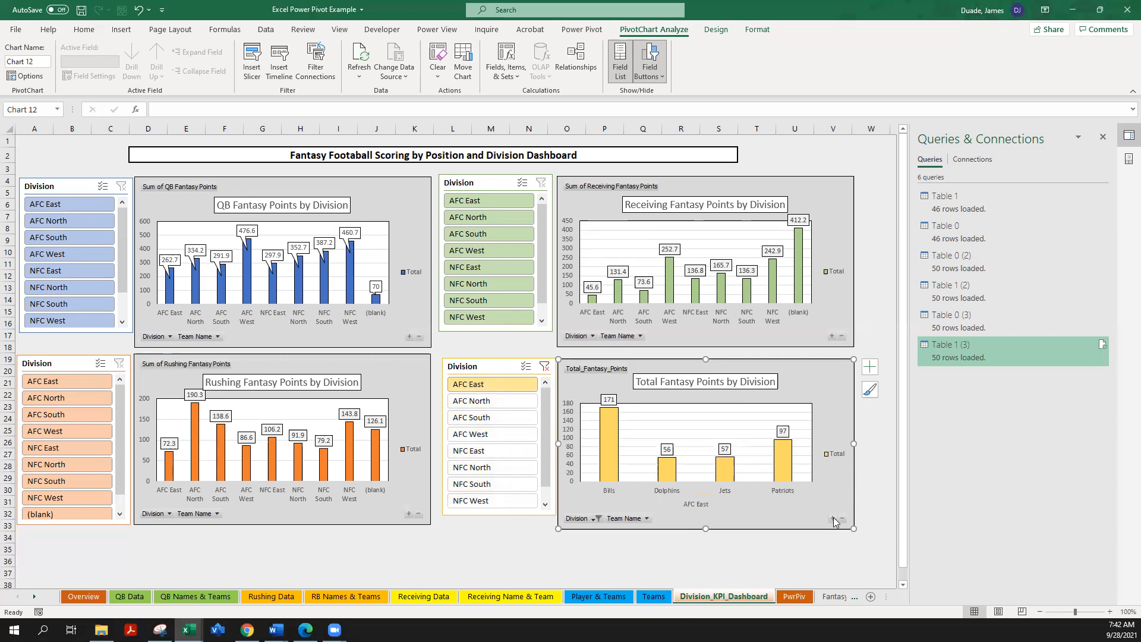
mouse_move(615, 441)
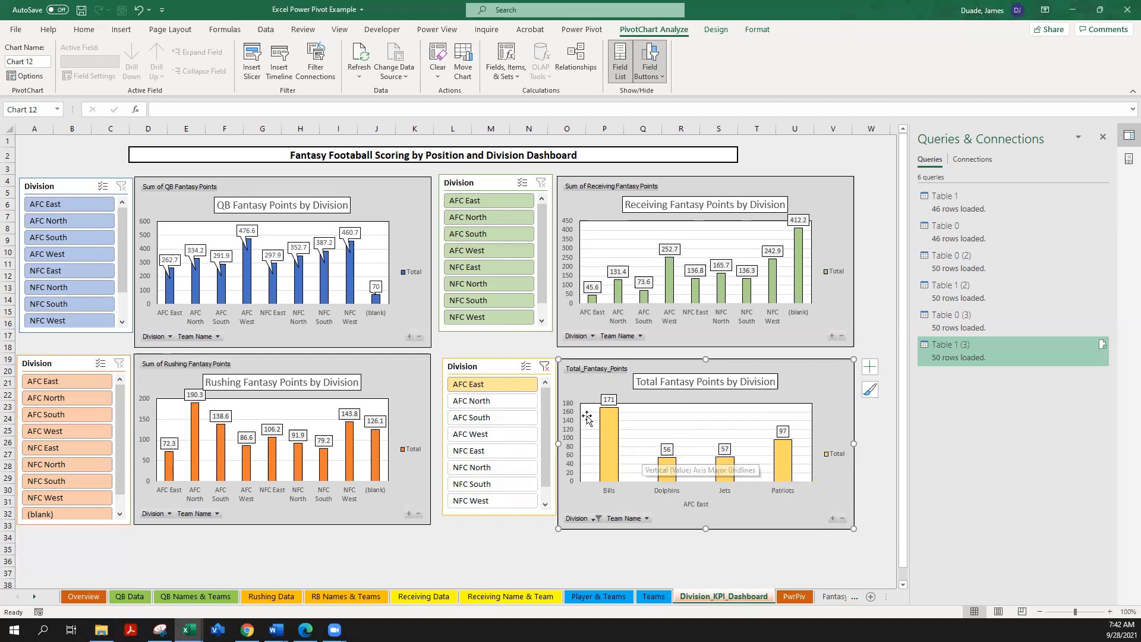
Step: Clear the division filter on the Total Fantasy Points chart and collapse it back to division level
click(544, 367)
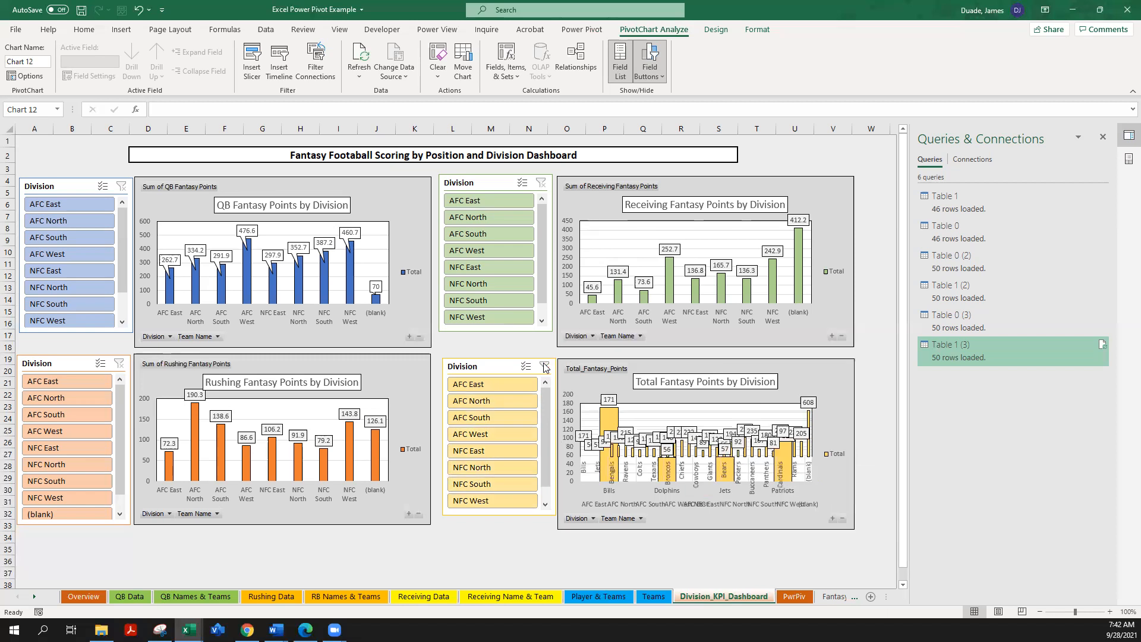
click(625, 397)
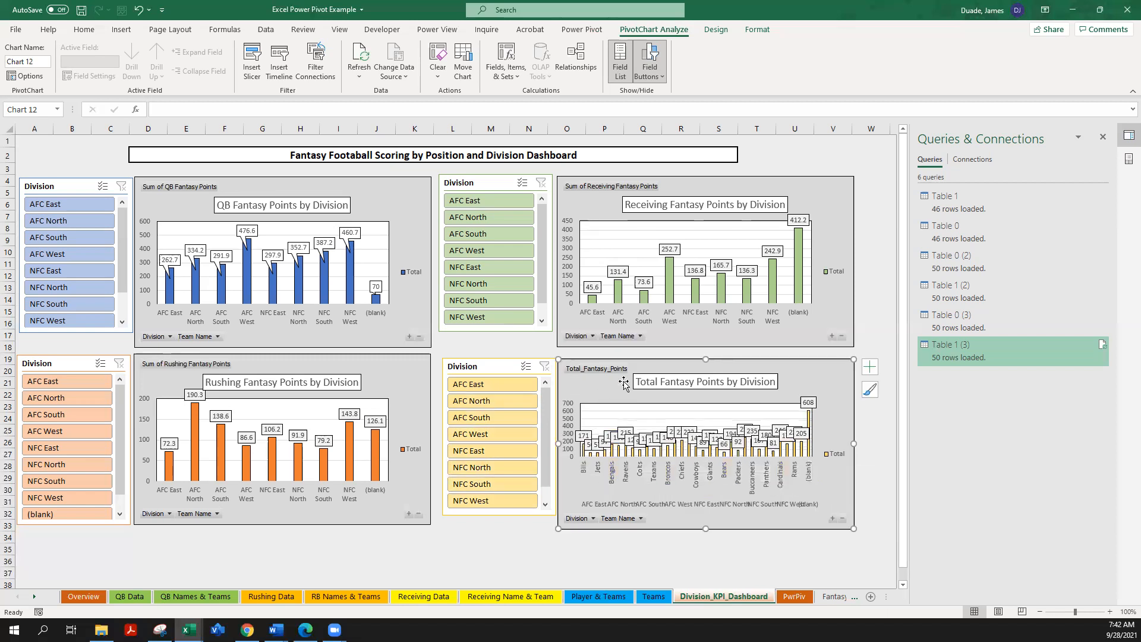
click(842, 520)
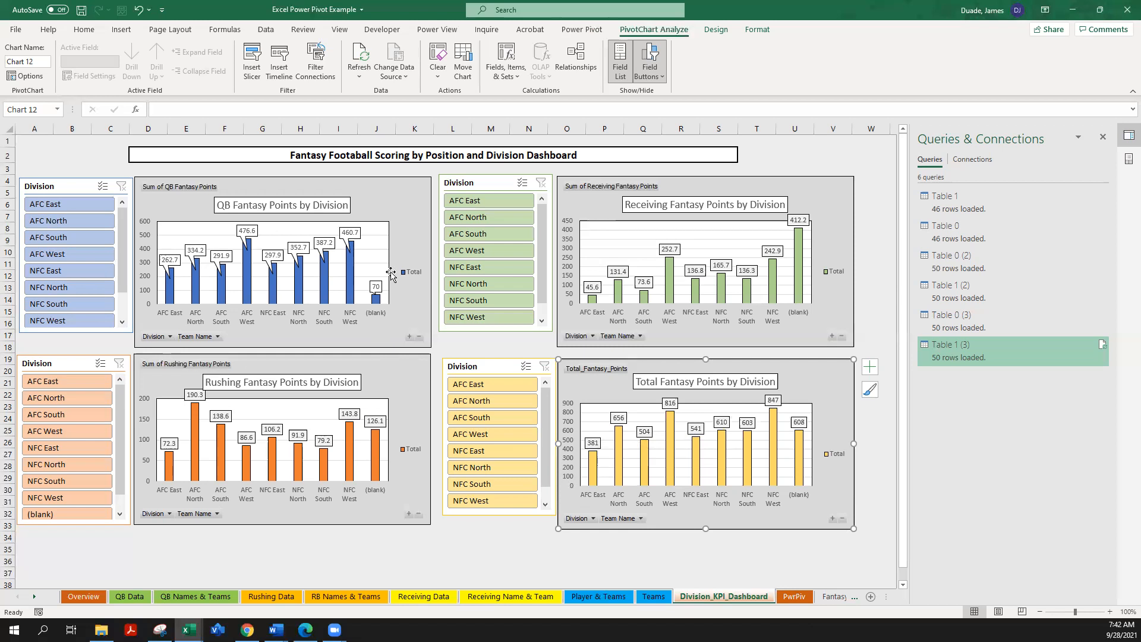
Step: On the Overview sheet, select the tenth topic, Excel Dashboarding using Formulas & Developer Tools, and show the Developer tools
click(83, 596)
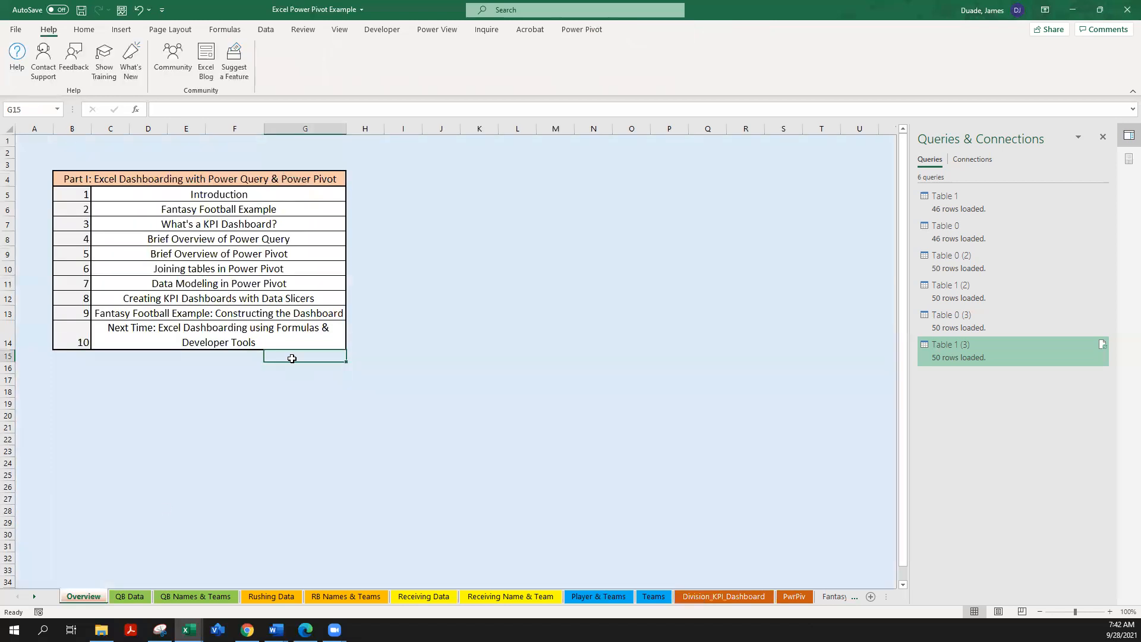
click(182, 330)
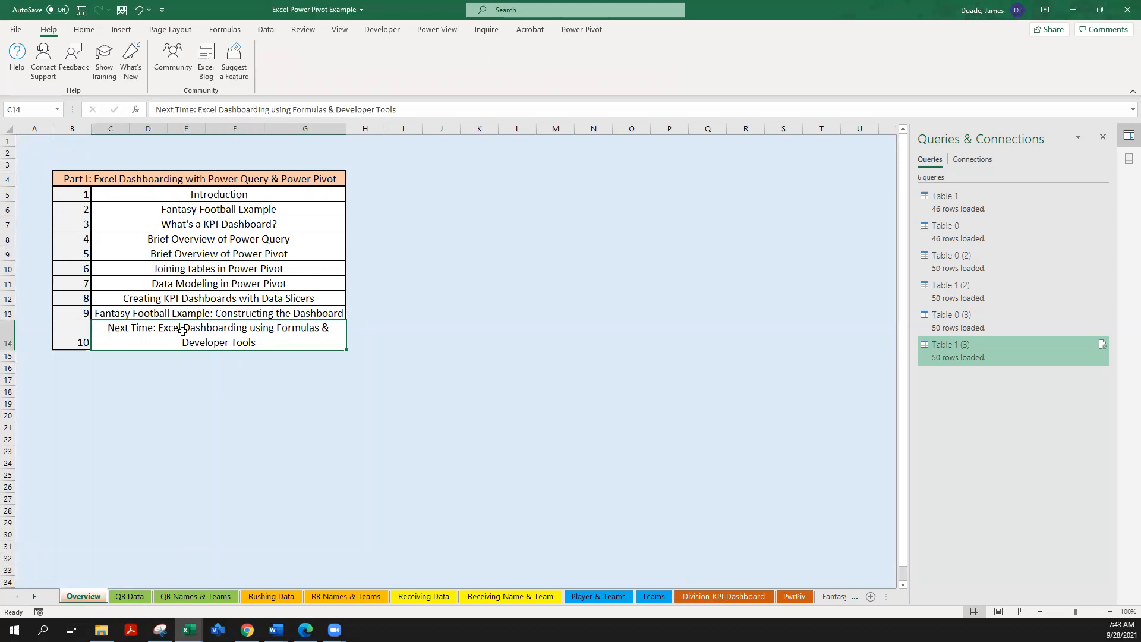
click(373, 32)
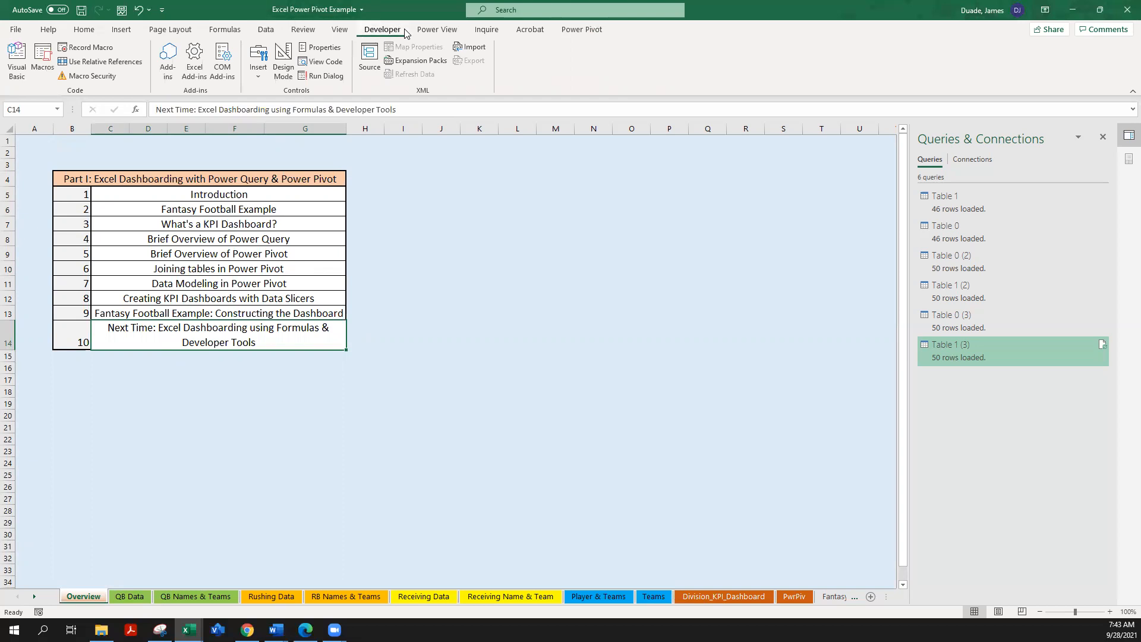